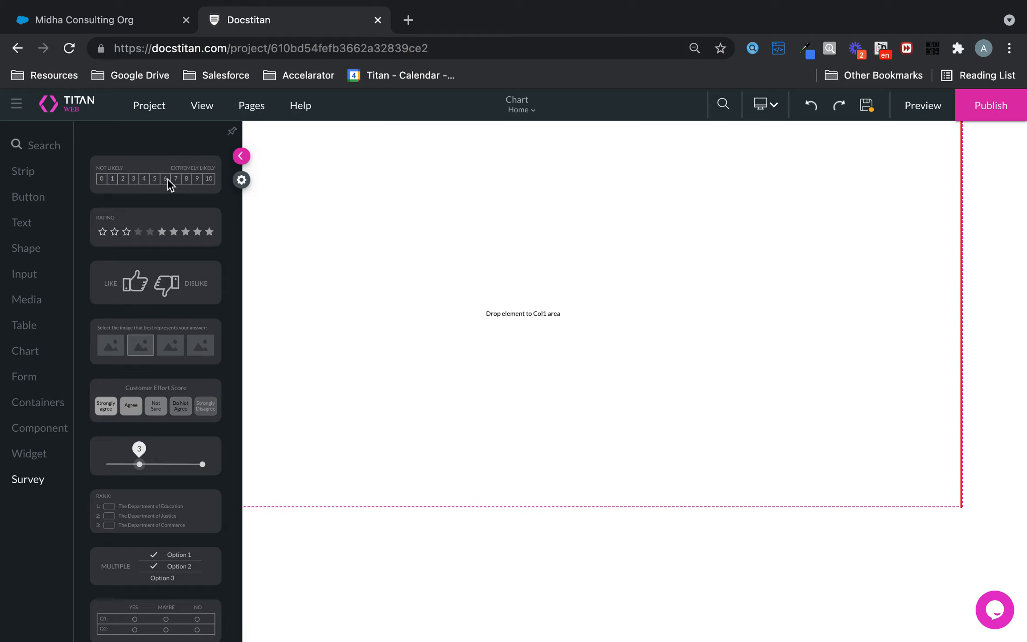
# Step: Add a survey rating scale to the middle of the page and label it "Rate candidate for the job"
pyautogui.moveTo(166, 178); pyautogui.dragTo(518, 306)
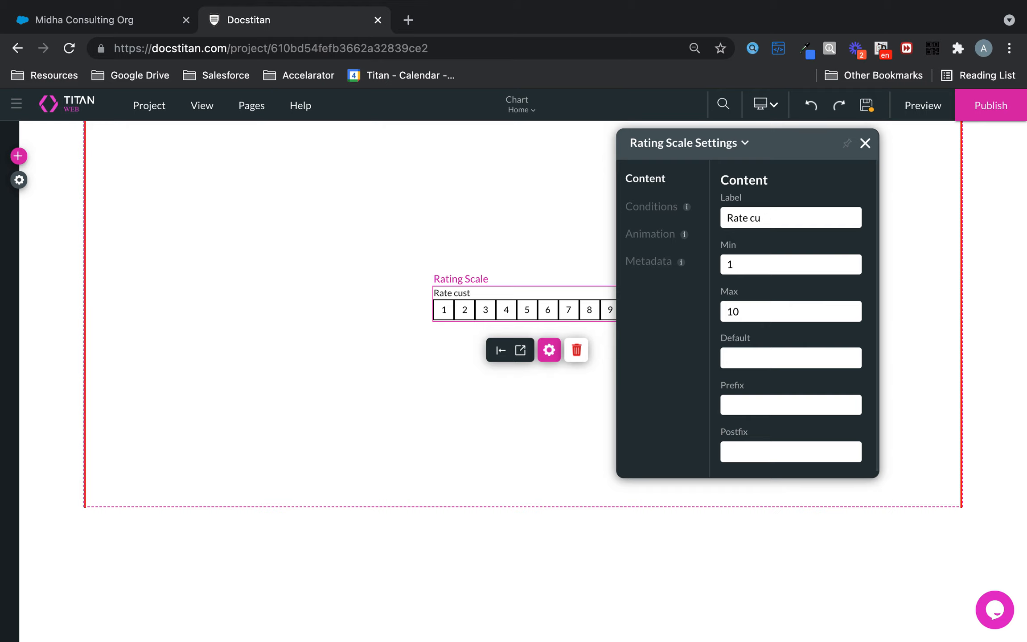
pyautogui.write('didate for the job')
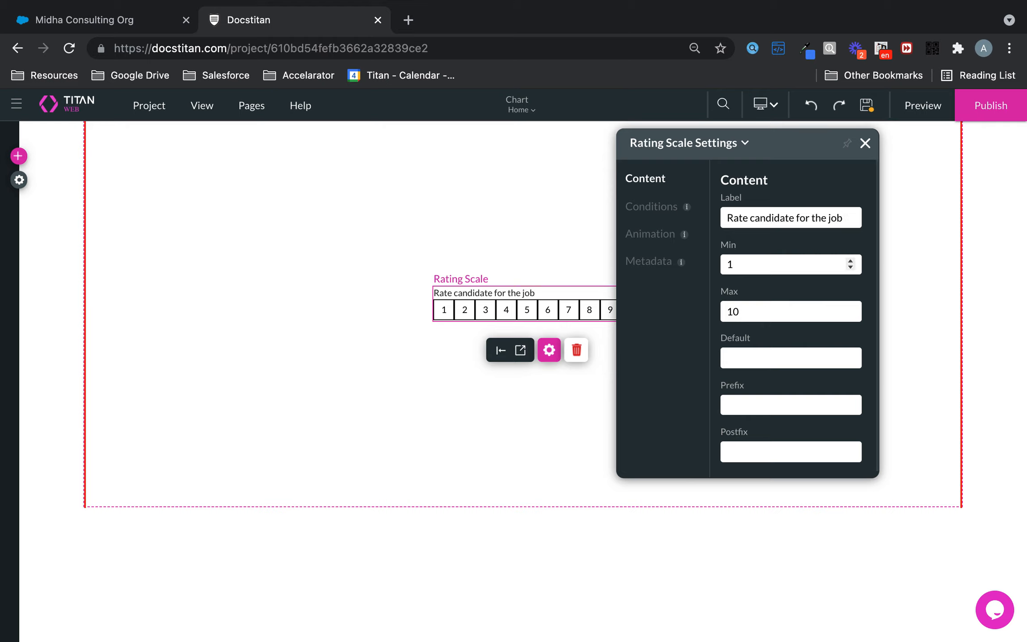
# Step: Try a rating range of 10 to 100, and restore the minimum to 1 and the maximum to 10
pyautogui.click(751, 312)
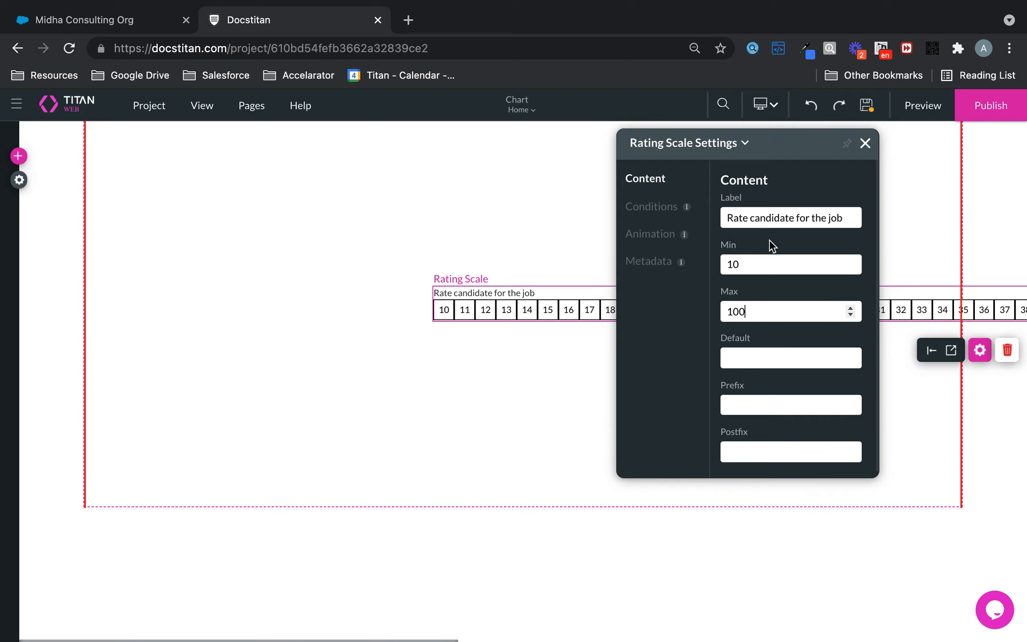
pyautogui.moveTo(750, 266); pyautogui.dragTo(692, 273)
pyautogui.write('1')
pyautogui.moveTo(779, 311); pyautogui.dragTo(650, 309)
pyautogui.write('10')
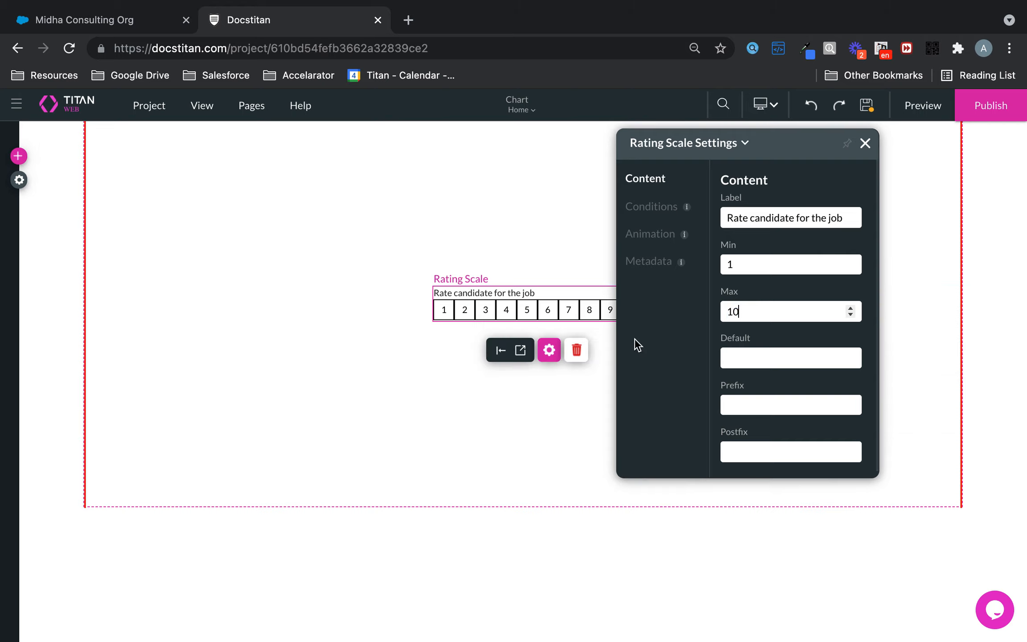
# Step: Try a default value of 5 for the rating scale
pyautogui.click(746, 356)
pyautogui.click(746, 398)
pyautogui.click(752, 359)
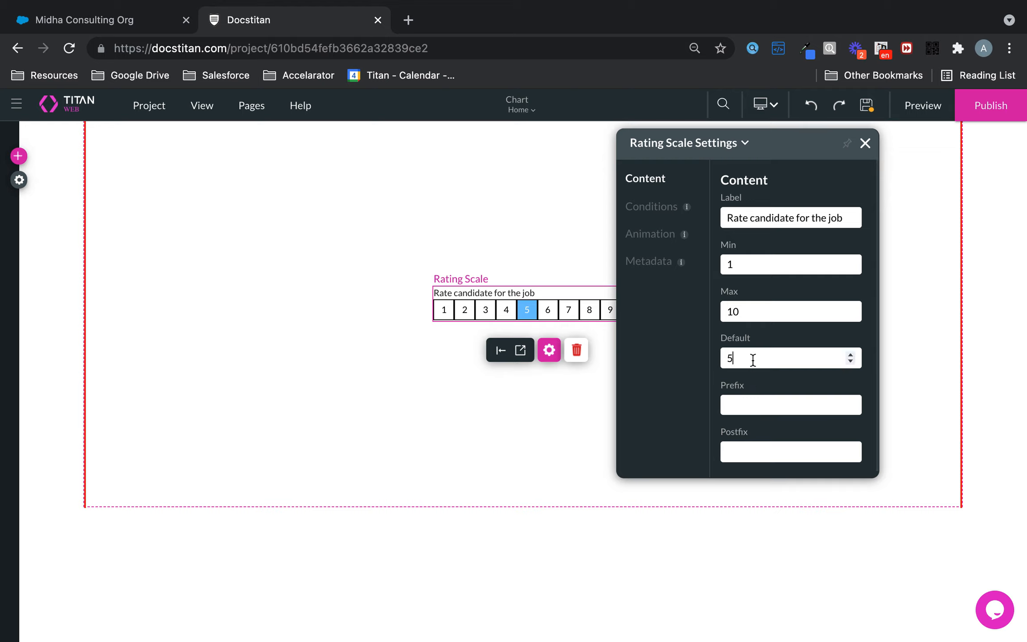
# Step: Set the rating scale's prefix to "Not Likely" and its postfix to "Very Likely"
pyautogui.click(753, 403)
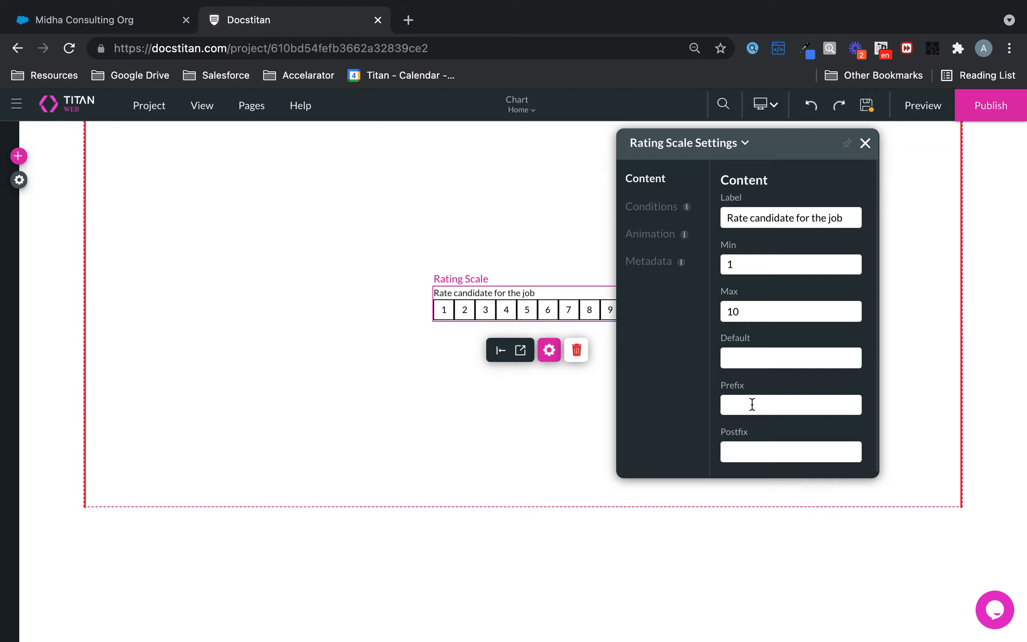
pyautogui.write('Very Likely')
pyautogui.click(760, 447)
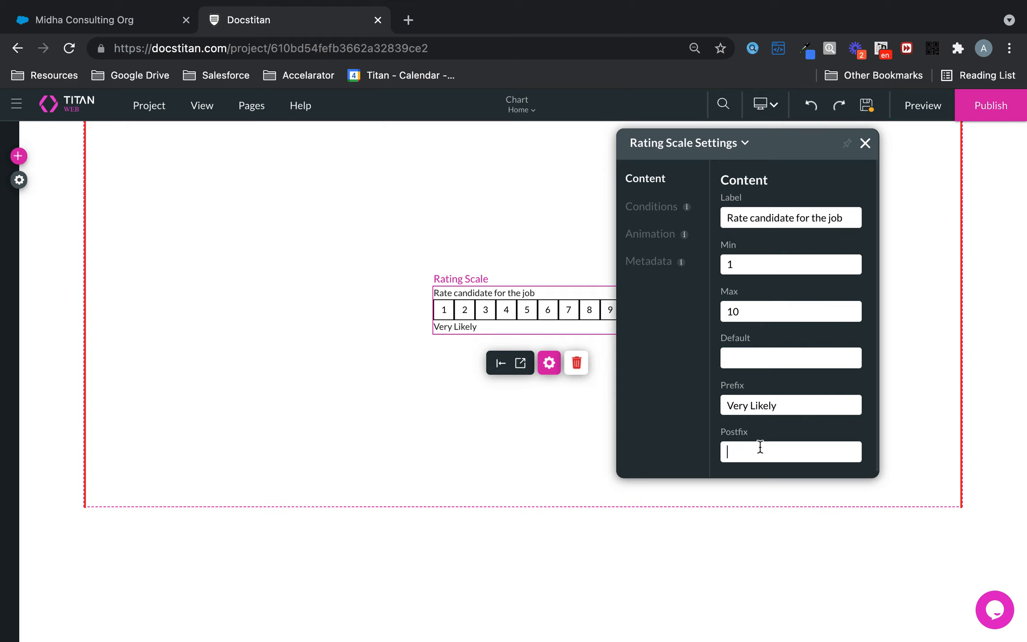
pyautogui.moveTo(784, 405); pyautogui.dragTo(588, 379)
pyautogui.write('Not ')
pyautogui.write('Vr Likely')
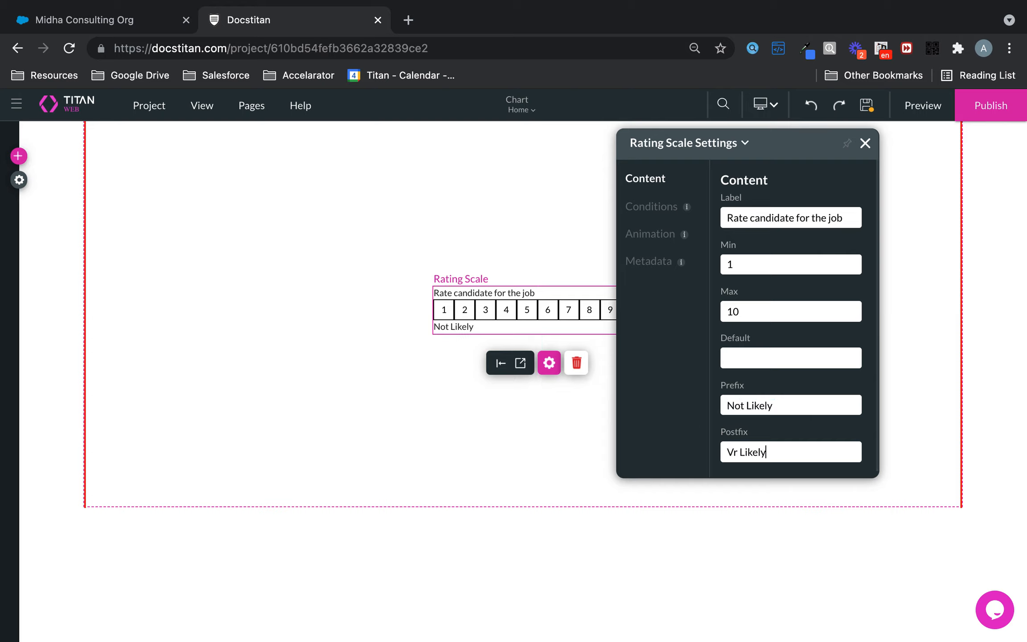
pyautogui.click(864, 143)
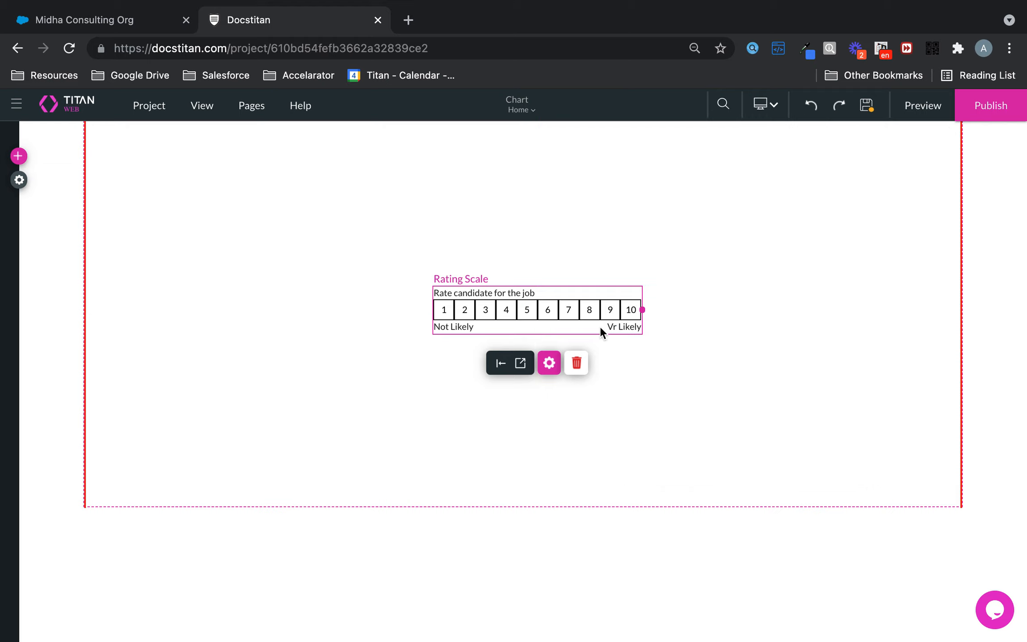
pyautogui.click(549, 362)
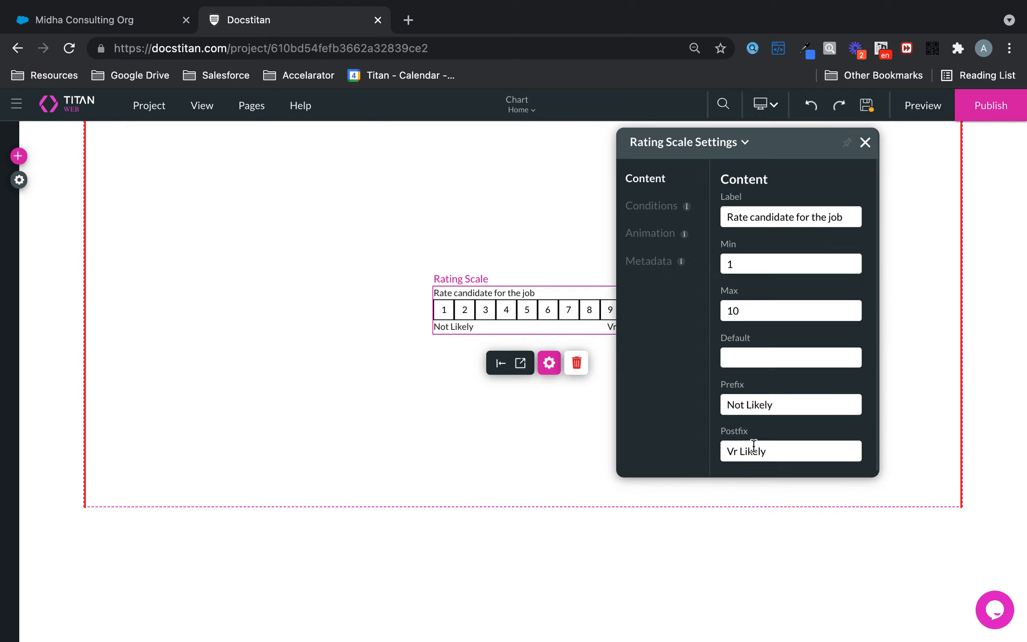
pyautogui.write('ery')
pyautogui.click(864, 143)
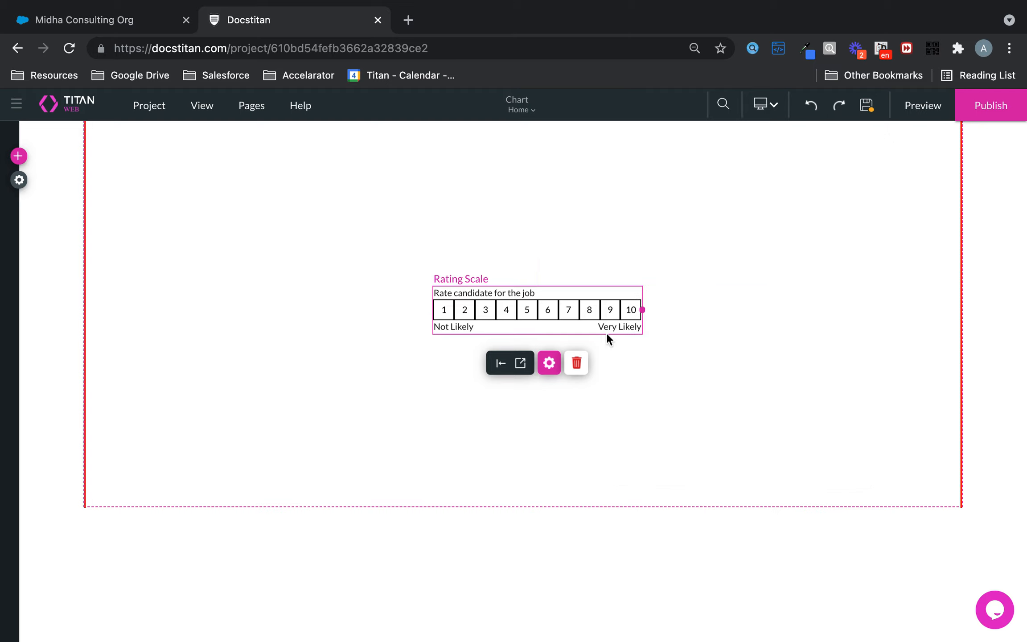
# Step: Review the rating scale's conditions, animation and metadata settings
pyautogui.moveTo(589, 309); pyautogui.dragTo(552, 300)
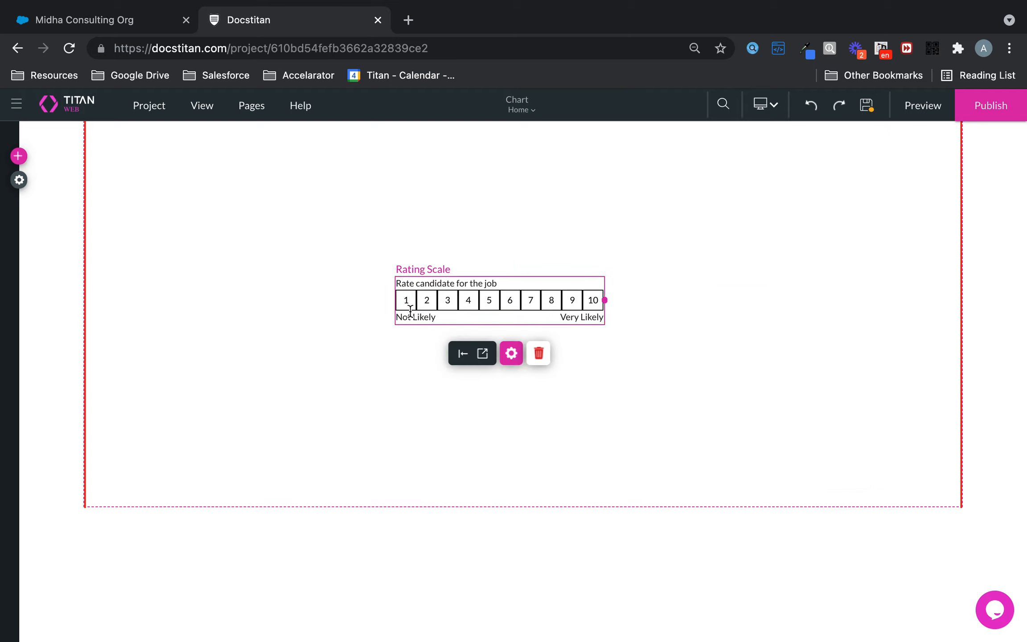
pyautogui.click(511, 353)
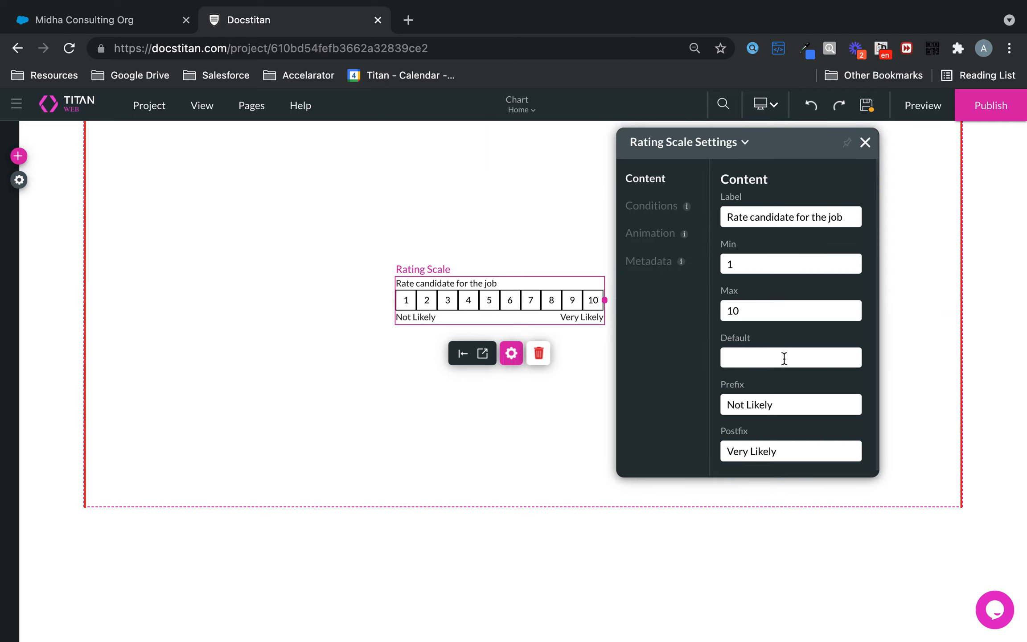
pyautogui.click(660, 211)
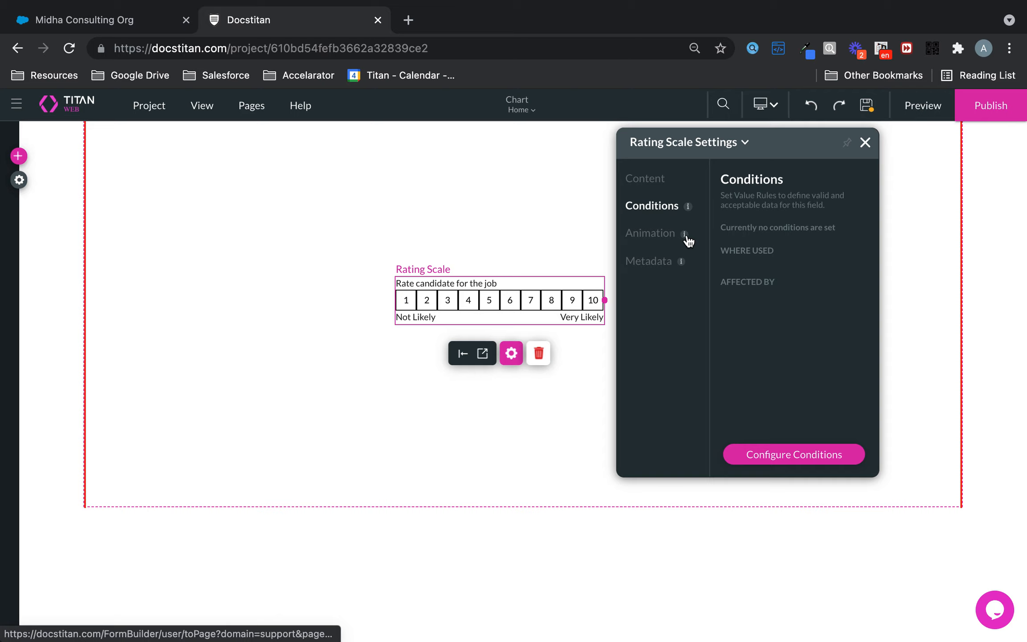
pyautogui.click(667, 239)
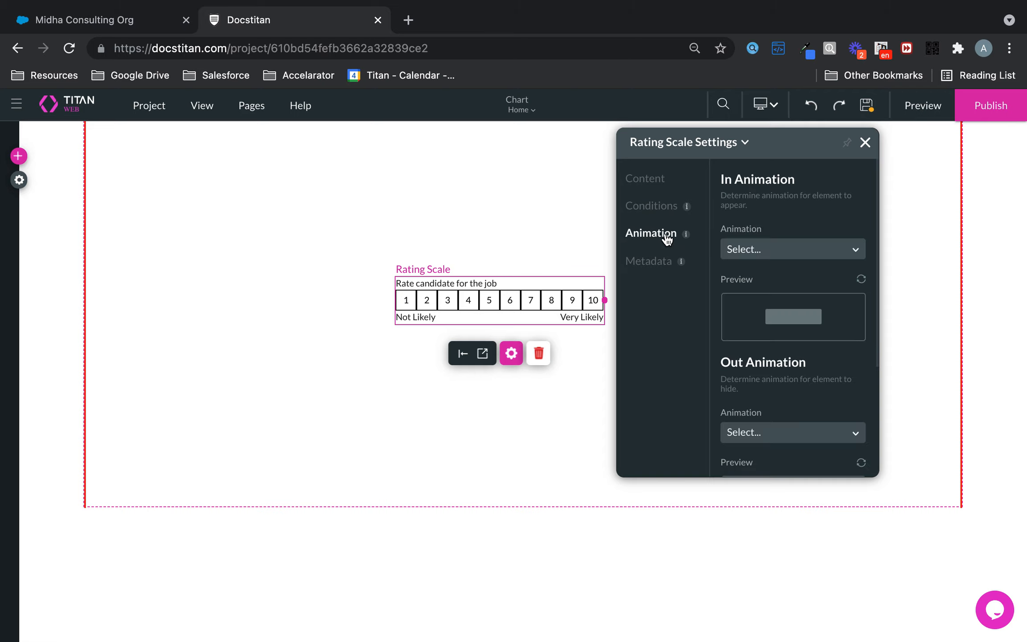
pyautogui.click(664, 261)
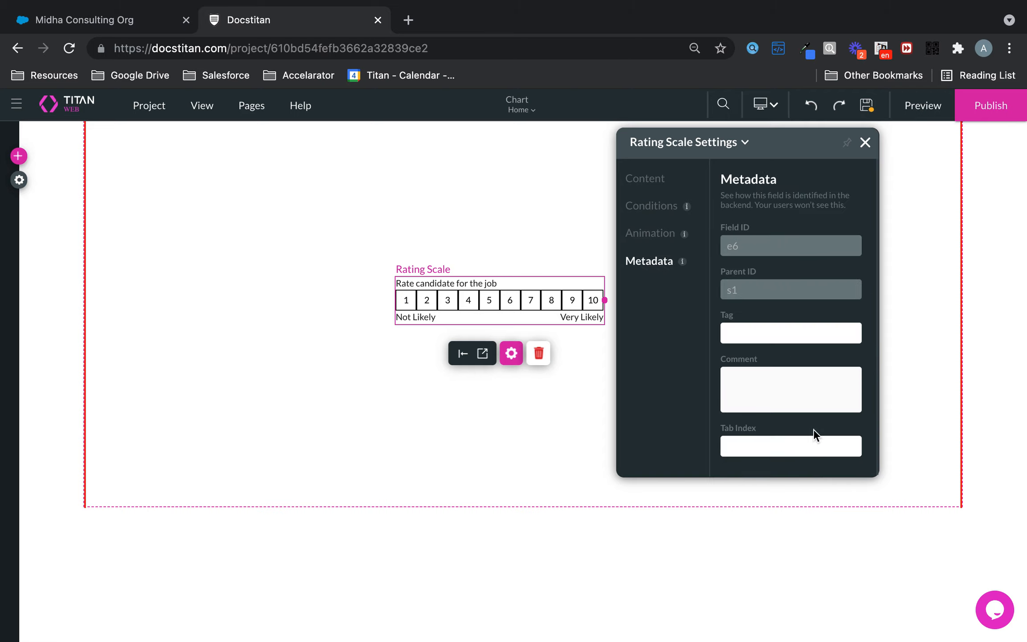
pyautogui.click(865, 143)
# Step: Move the rating scale closer to the page's horizontal centre and place a text input field above it
pyautogui.moveTo(572, 302); pyautogui.dragTo(593, 304)
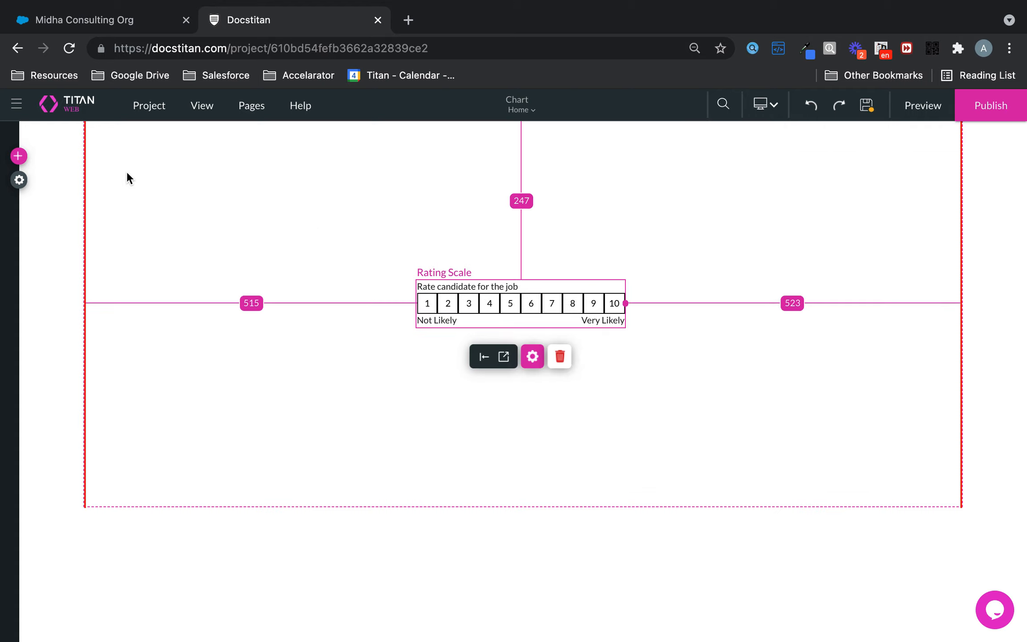
pyautogui.click(17, 156)
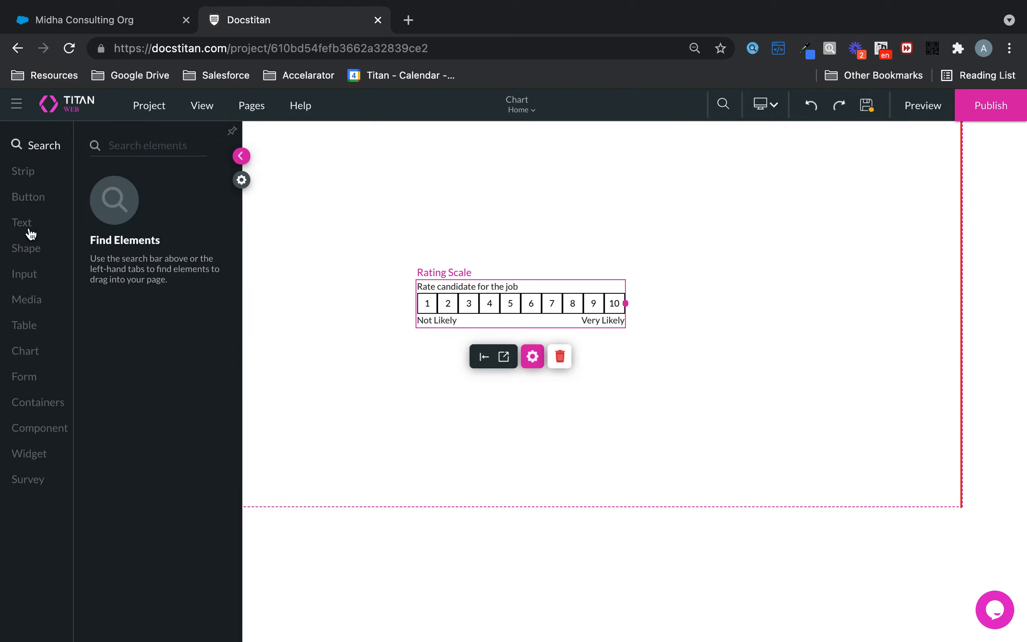
pyautogui.click(25, 222)
pyautogui.click(32, 289)
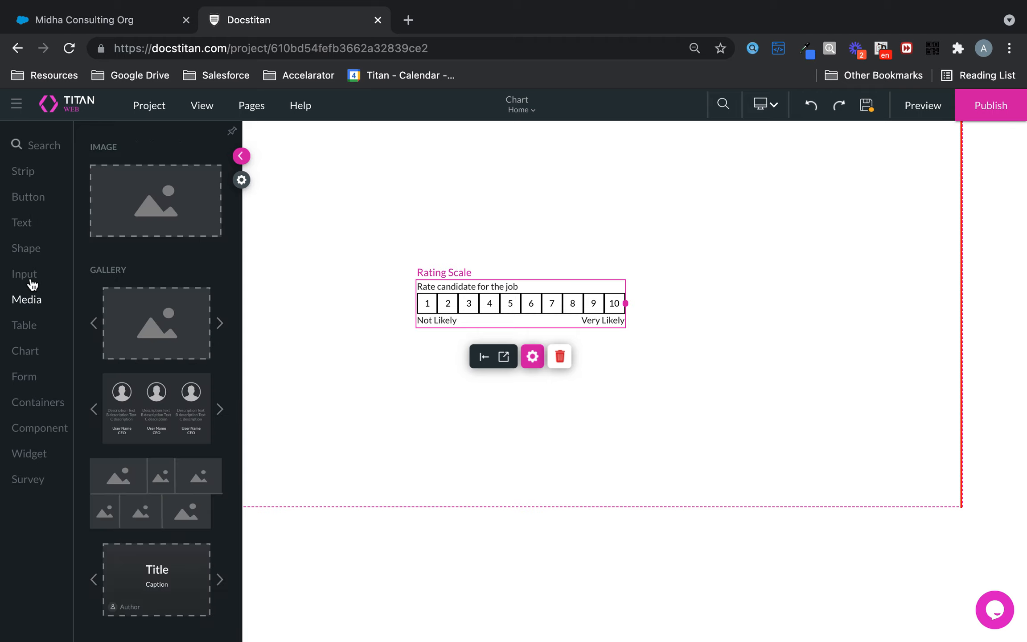
pyautogui.click(34, 281)
pyautogui.moveTo(153, 201); pyautogui.dragTo(535, 188)
pyautogui.click(561, 207)
# Step: Move the text field down closer to the rating scale and try to duplicate it
pyautogui.rightClick(536, 189)
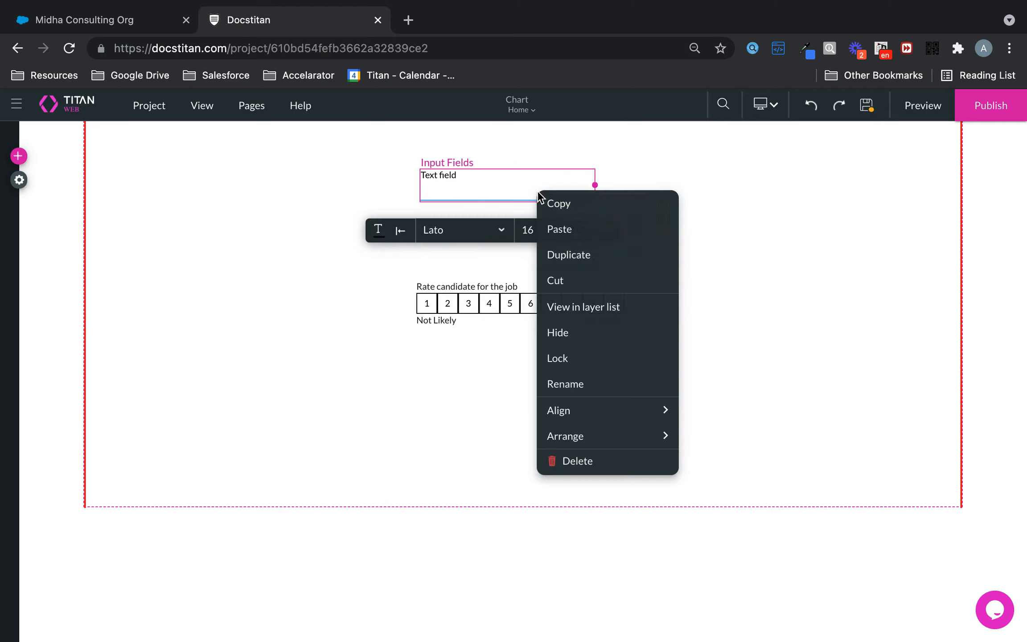
pyautogui.click(571, 250)
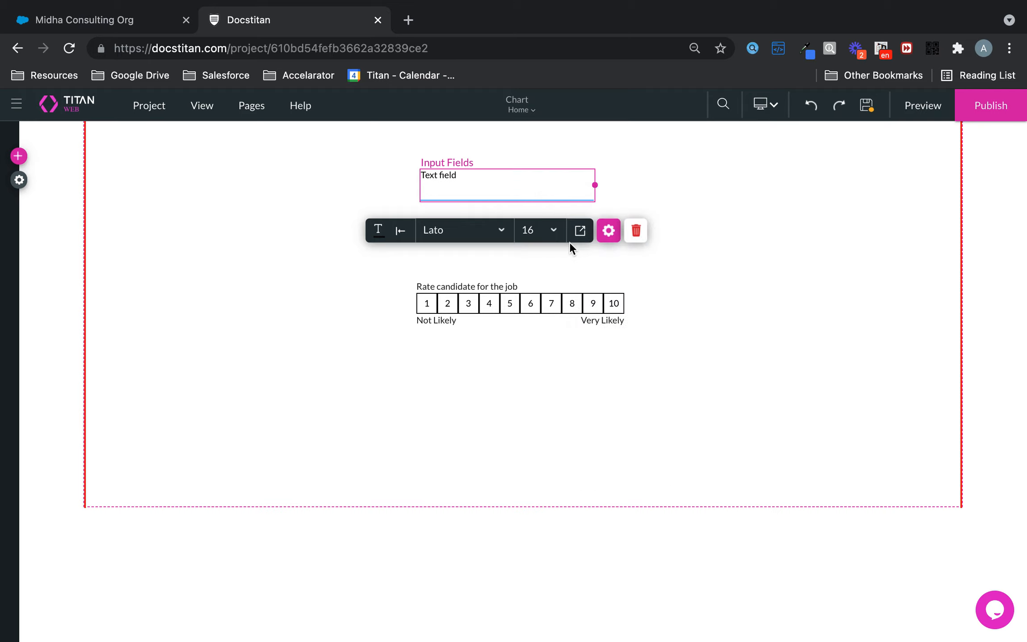
pyautogui.moveTo(529, 195); pyautogui.dragTo(544, 220)
pyautogui.rightClick(544, 218)
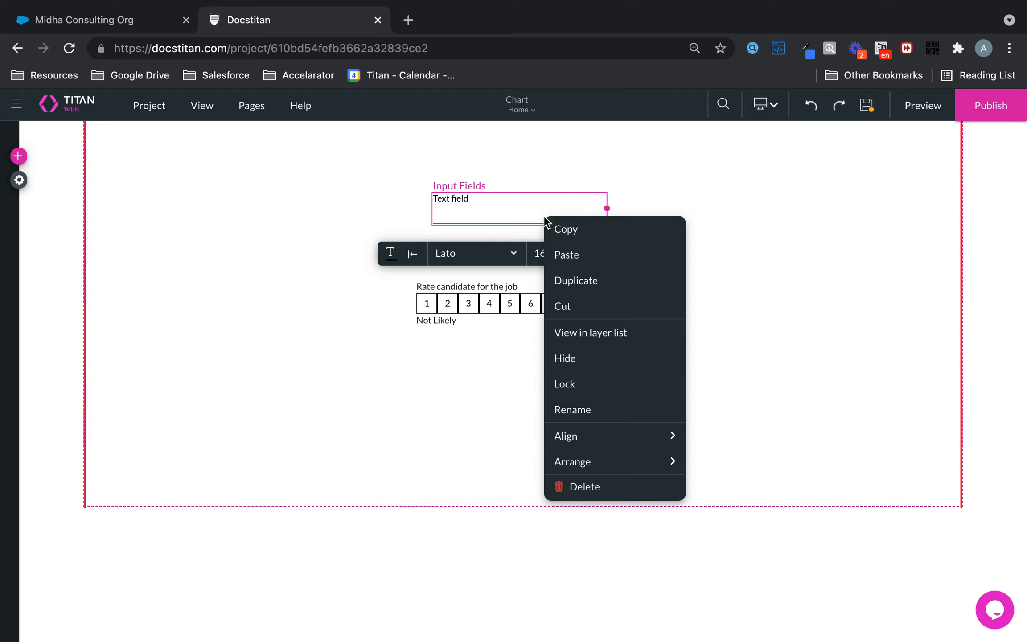
pyautogui.click(579, 276)
pyautogui.click(549, 217)
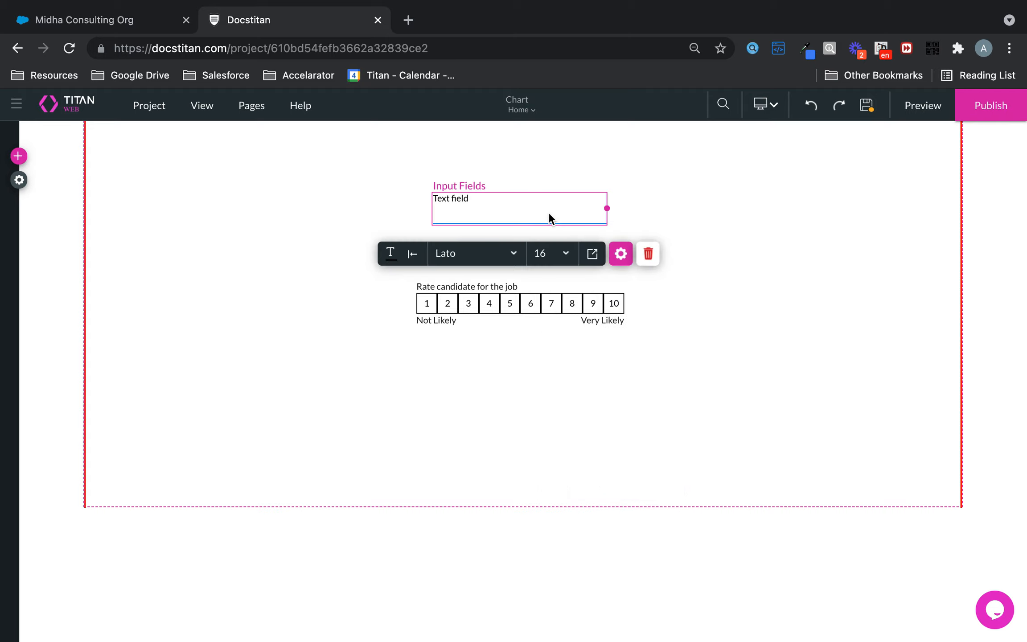
# Step: Add a second text input field below the first one and shift the rating scale down beneath it
pyautogui.click(16, 155)
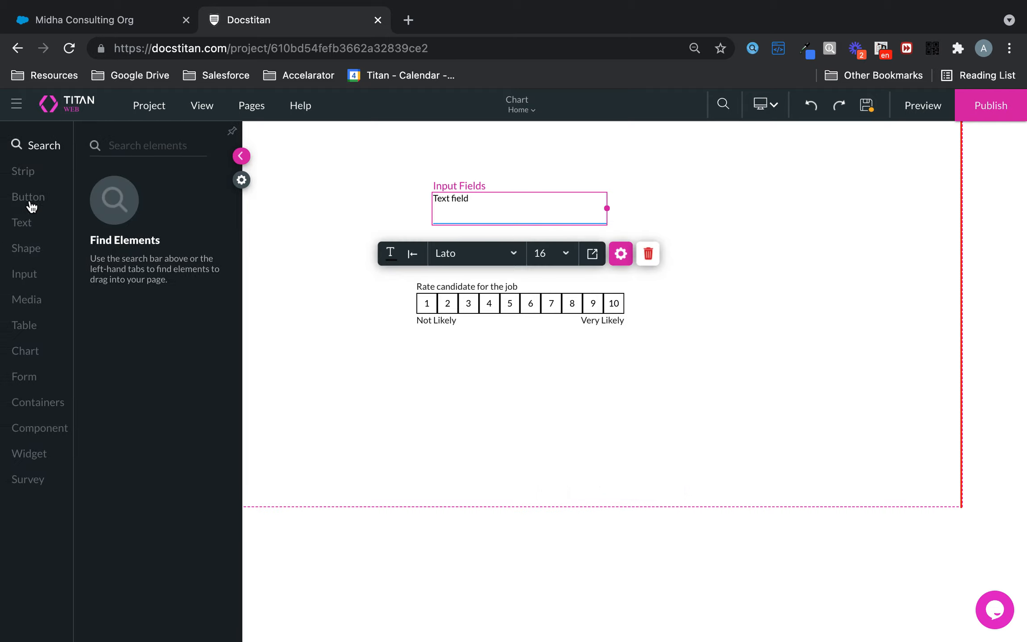
pyautogui.click(22, 224)
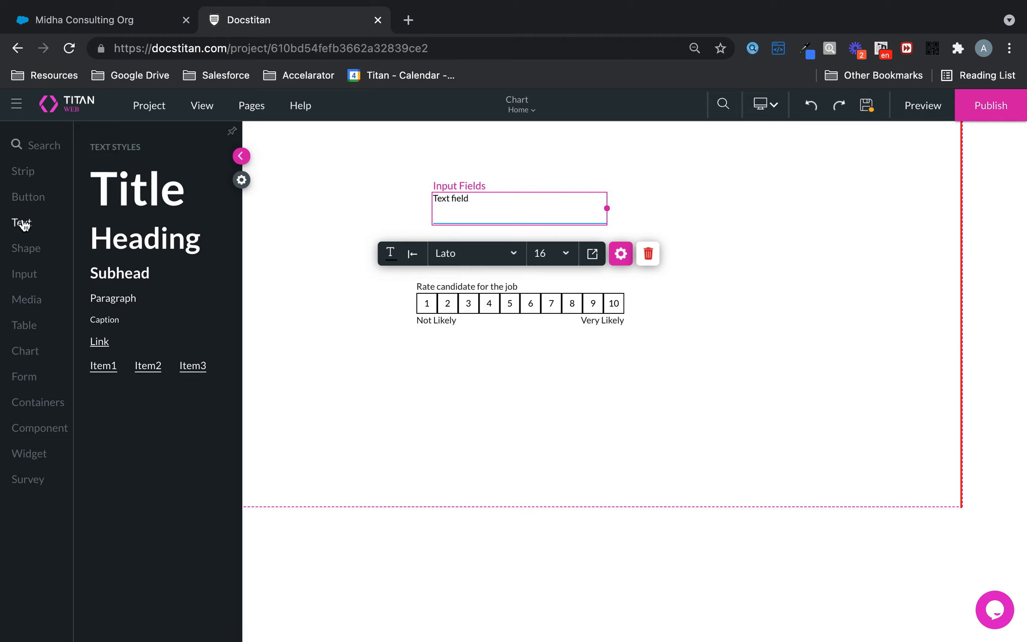
pyautogui.click(24, 273)
pyautogui.moveTo(129, 205); pyautogui.dragTo(494, 255)
pyautogui.click(549, 376)
pyautogui.moveTo(509, 301); pyautogui.dragTo(529, 318)
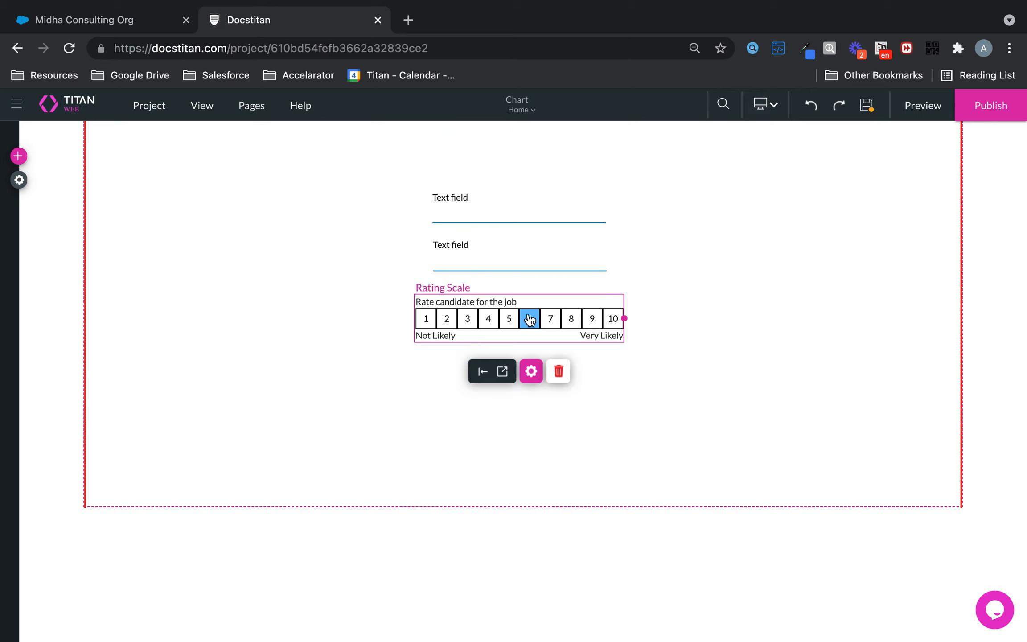
# Step: Label the upper text field "Candidate First Name" and copy that label text
pyautogui.click(512, 195)
pyautogui.click(619, 255)
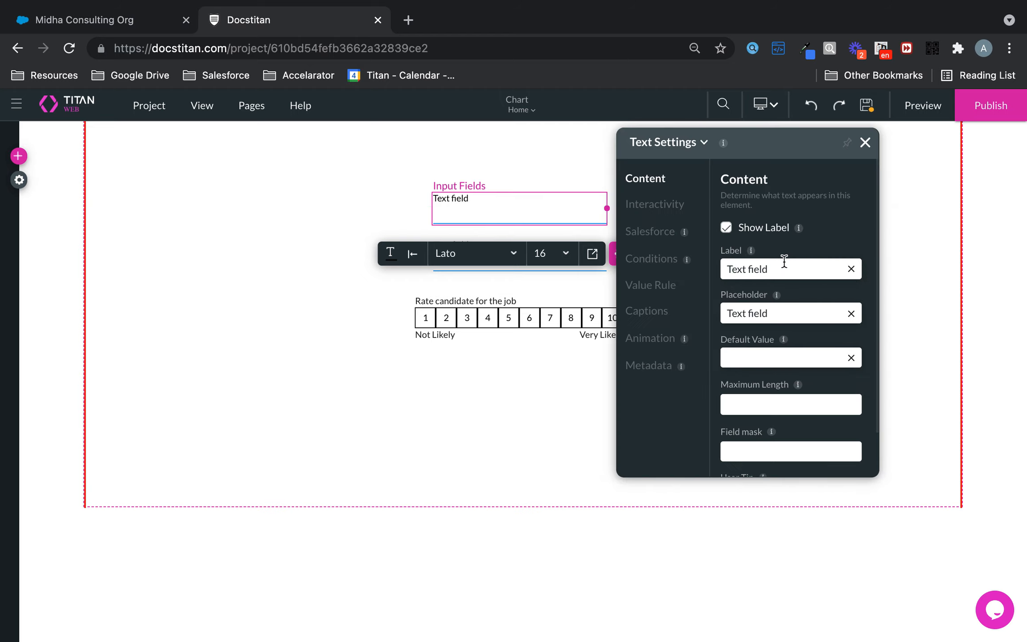
pyautogui.moveTo(784, 265); pyautogui.dragTo(648, 266)
pyautogui.write('Candidate First Name')
pyautogui.press('super+a')
pyautogui.press('super+c')
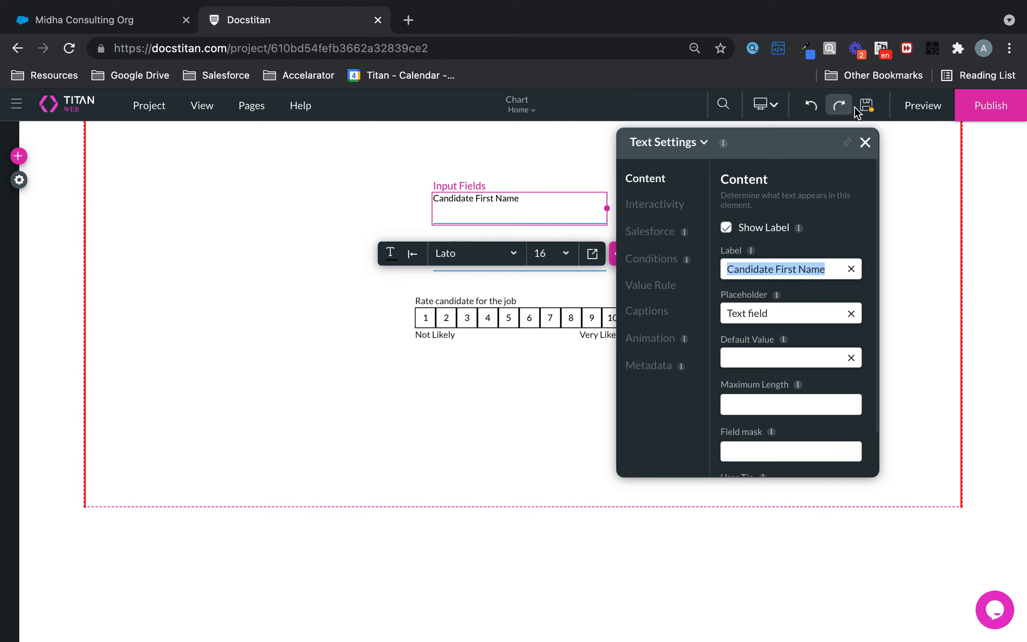
pyautogui.click(865, 143)
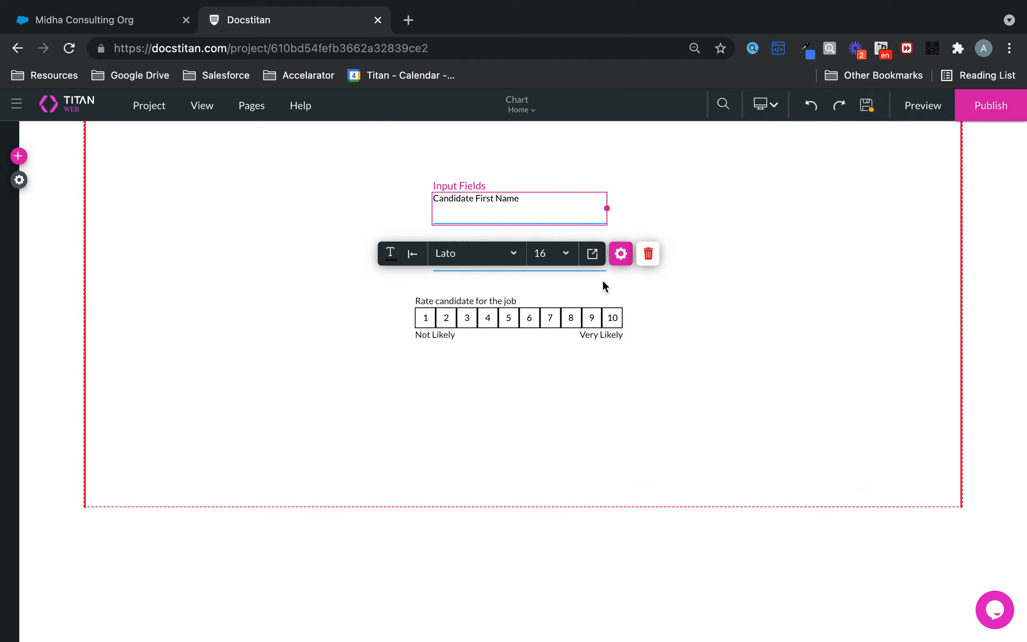
# Step: Label the lower text field "Candidate Last Name", reusing the copied label text
pyautogui.click(539, 267)
pyautogui.click(553, 246)
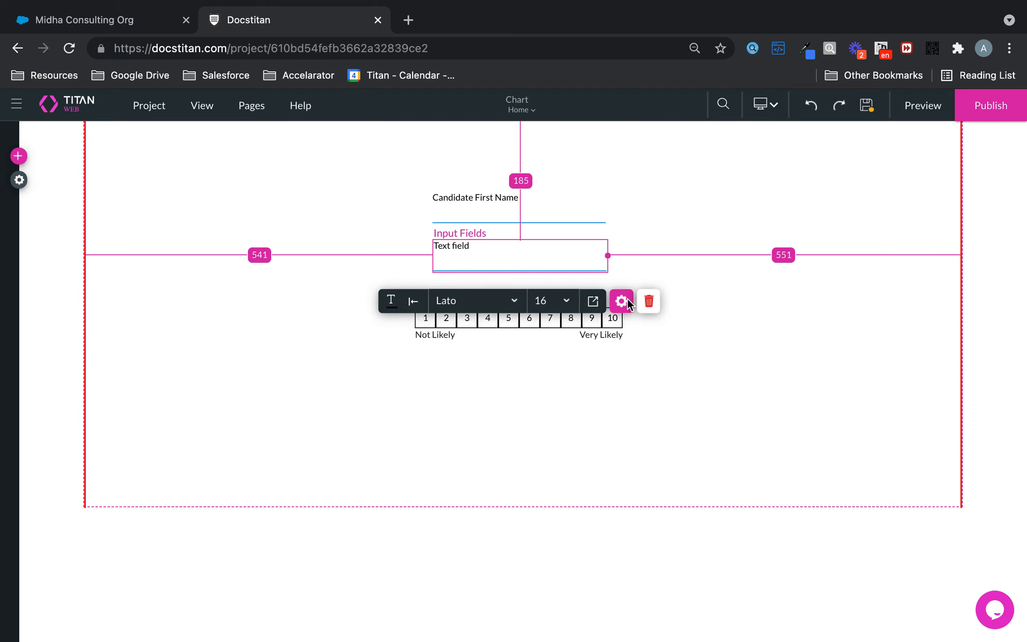
pyautogui.click(621, 301)
pyautogui.moveTo(785, 268); pyautogui.dragTo(604, 255)
pyautogui.press('super+v')
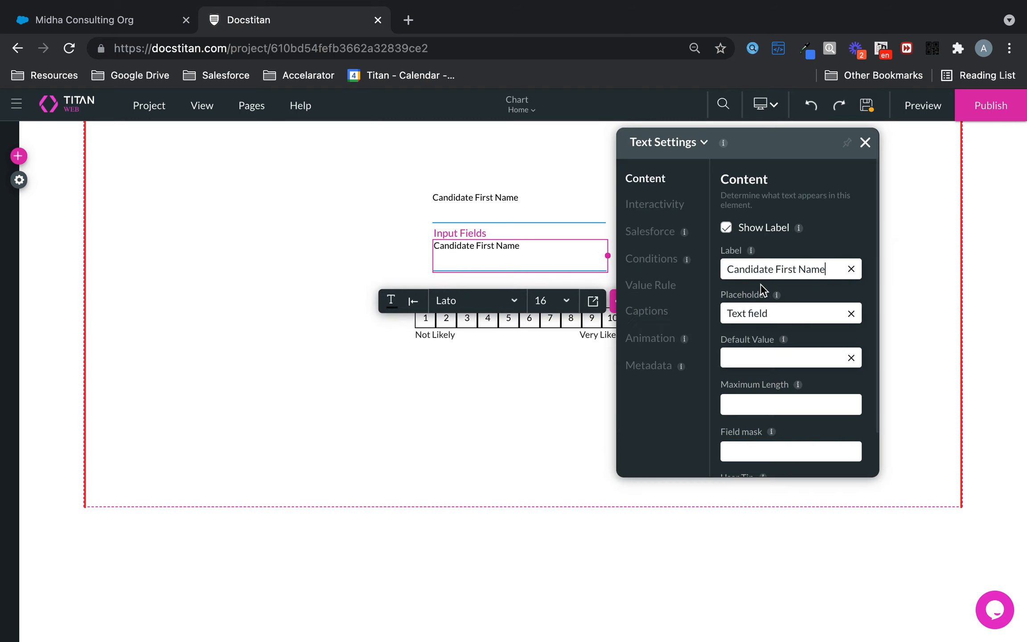
pyautogui.press('BackSpace')
pyautogui.press('BackSpace')
pyautogui.press('BackSpace')
pyautogui.press('BackSpace')
pyautogui.press('BackSpace')
pyautogui.write('Last')
pyautogui.click(865, 142)
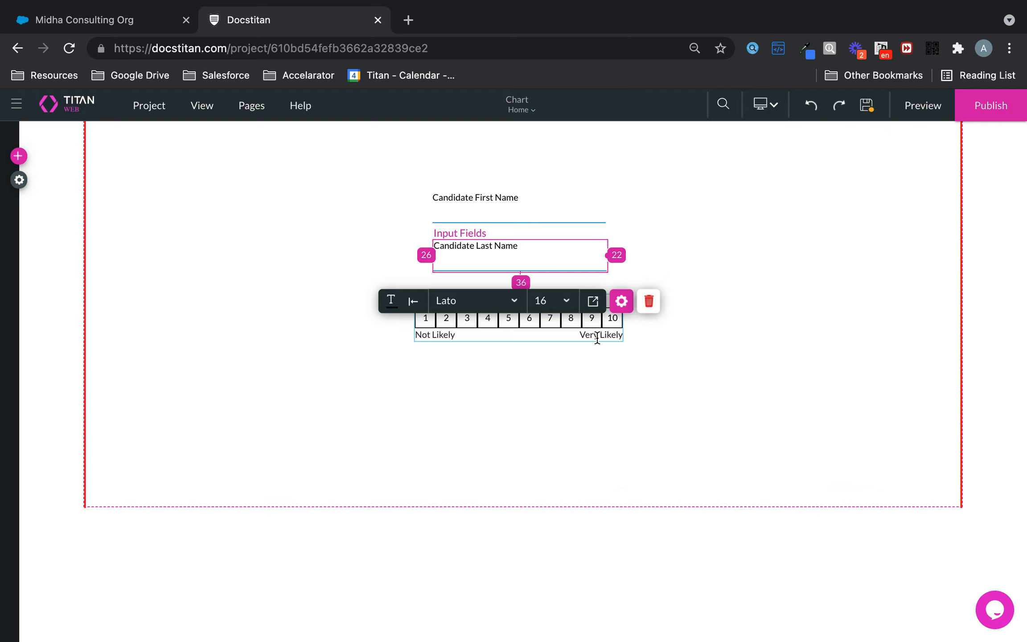
# Step: Add a button below the rating scale and change its text to "Submit"
pyautogui.click(597, 339)
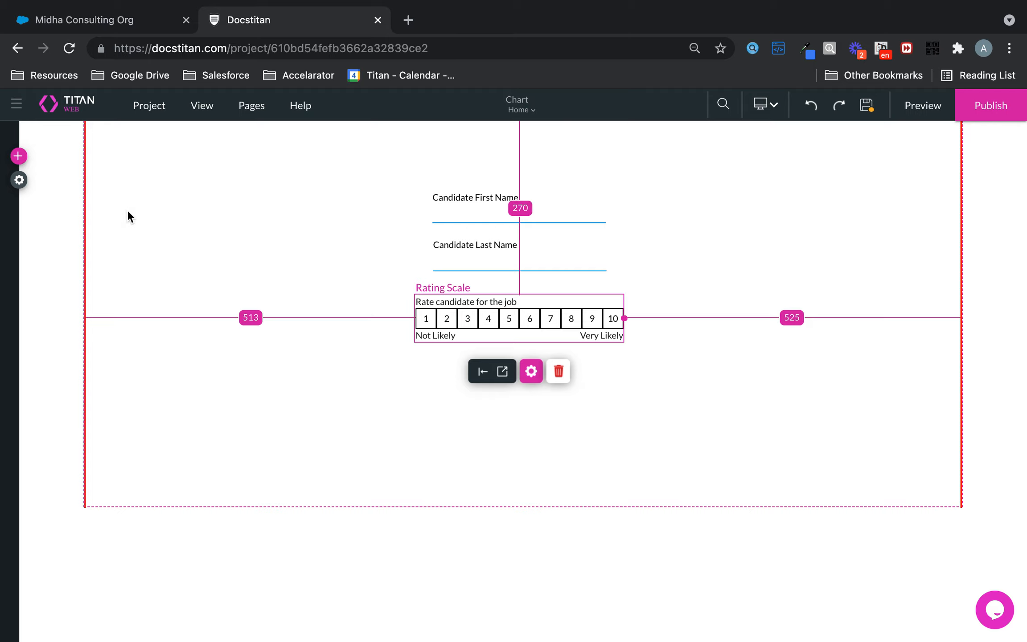
pyautogui.click(17, 156)
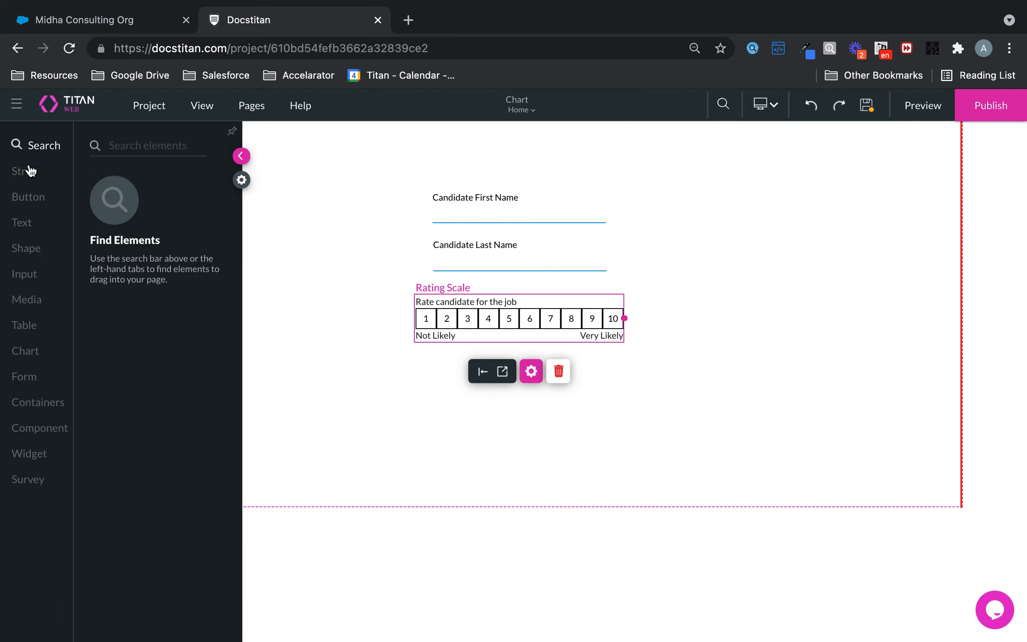
pyautogui.click(35, 199)
pyautogui.moveTo(142, 181); pyautogui.dragTo(551, 382)
pyautogui.doubleClick(551, 382)
pyautogui.doubleClick(545, 384)
pyautogui.press('BackSpace')
pyautogui.write('Submit')
# Step: Open the Salesforce integration configuration for the Submit button's on-click rule
pyautogui.click(468, 421)
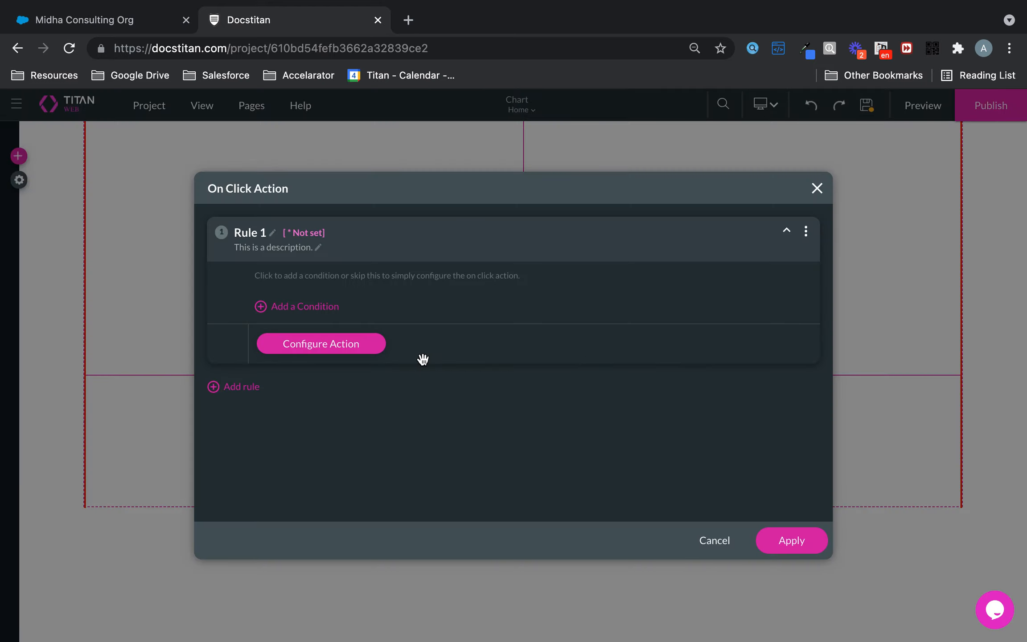
pyautogui.click(362, 341)
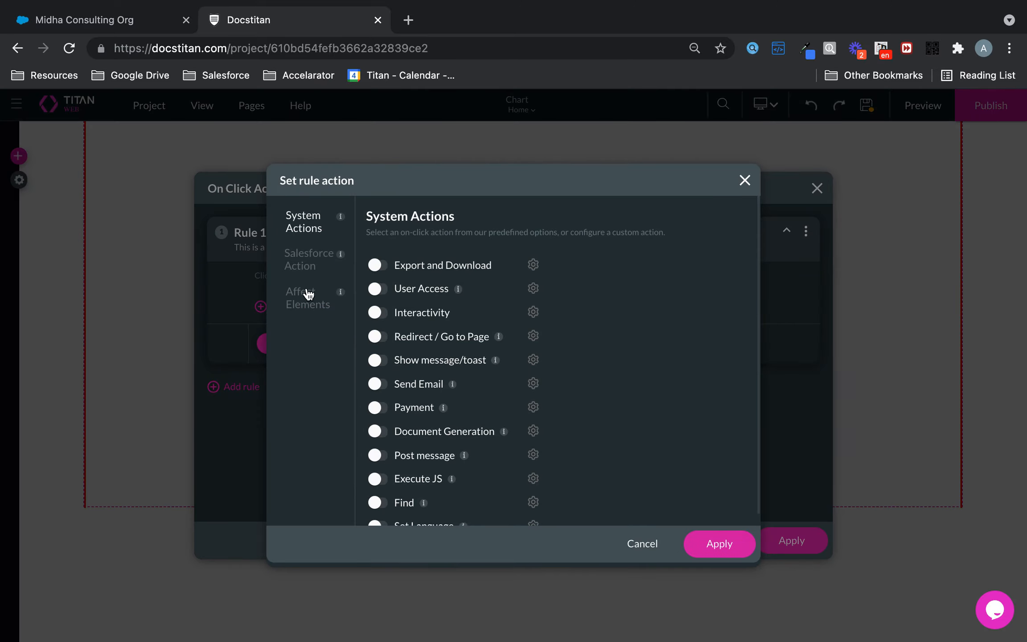
pyautogui.click(306, 265)
pyautogui.click(499, 316)
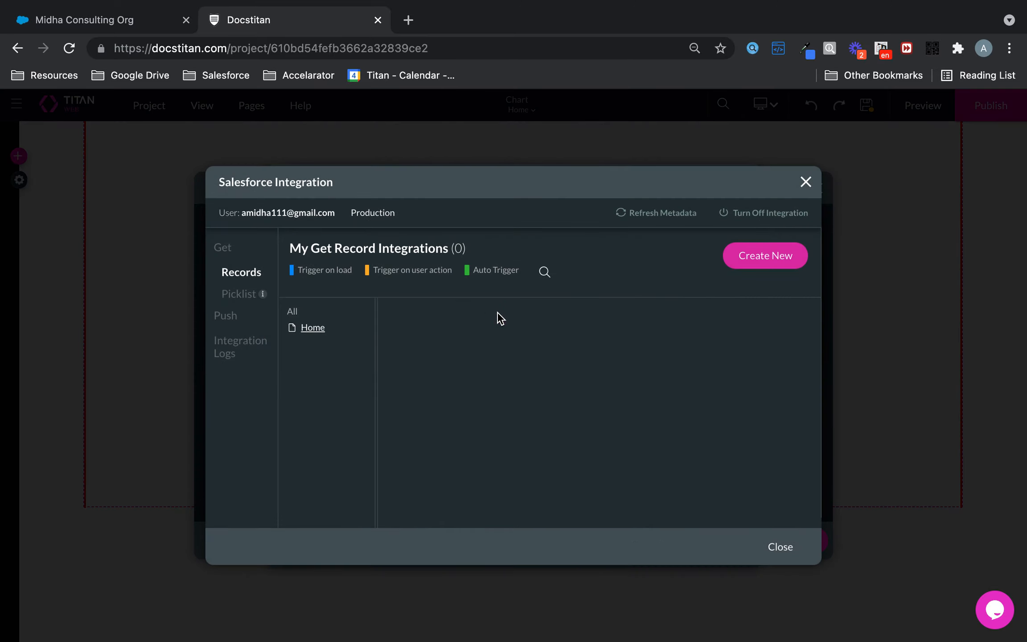
# Step: Start a new push integration on the Contact object with the Create action
pyautogui.click(238, 319)
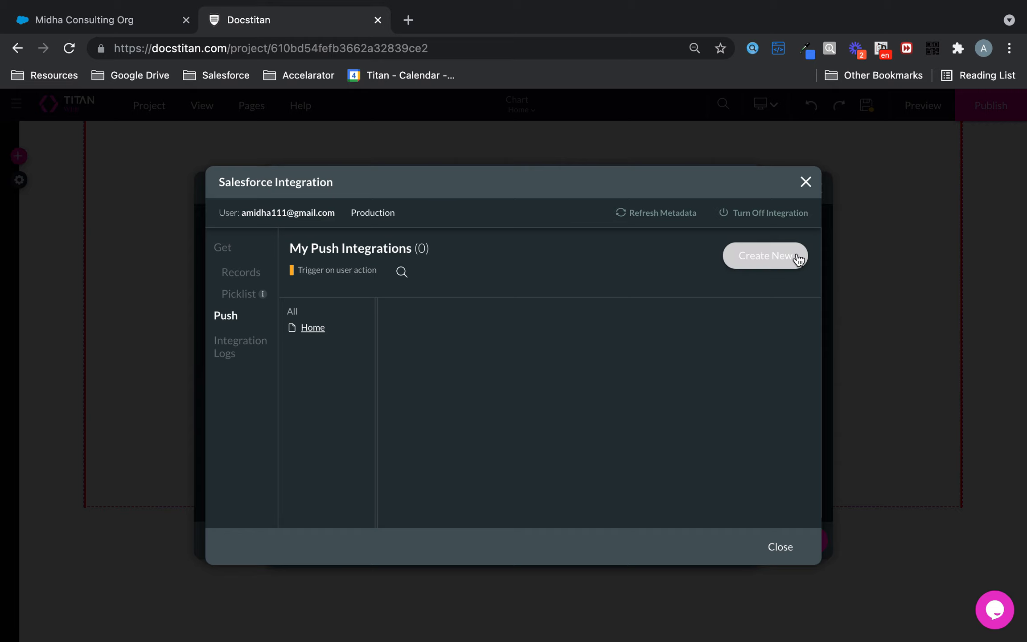
pyautogui.click(773, 259)
pyautogui.click(438, 244)
pyautogui.write('contac')
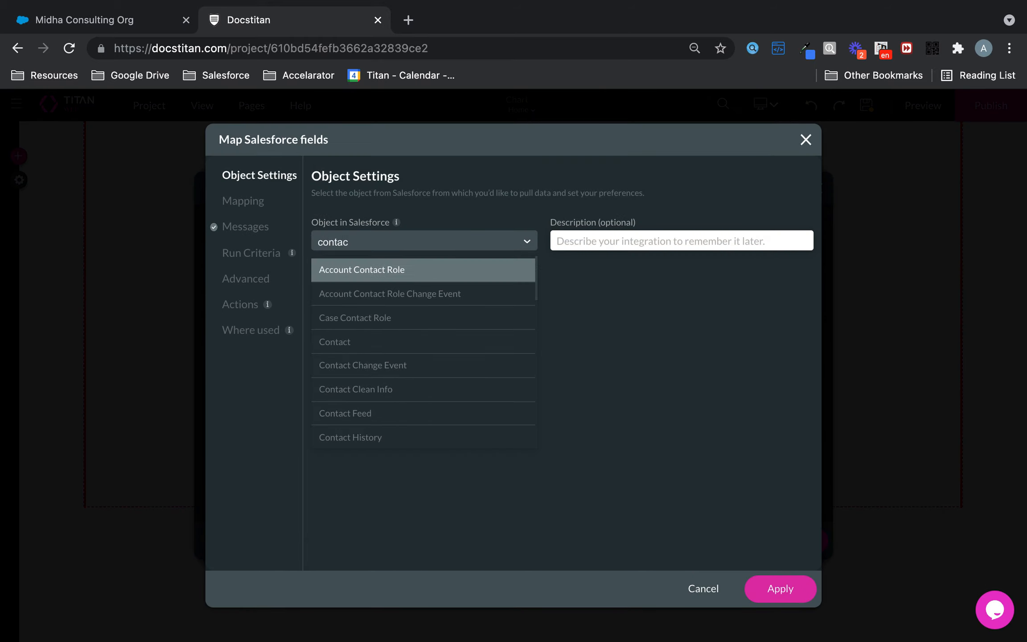
pyautogui.click(357, 341)
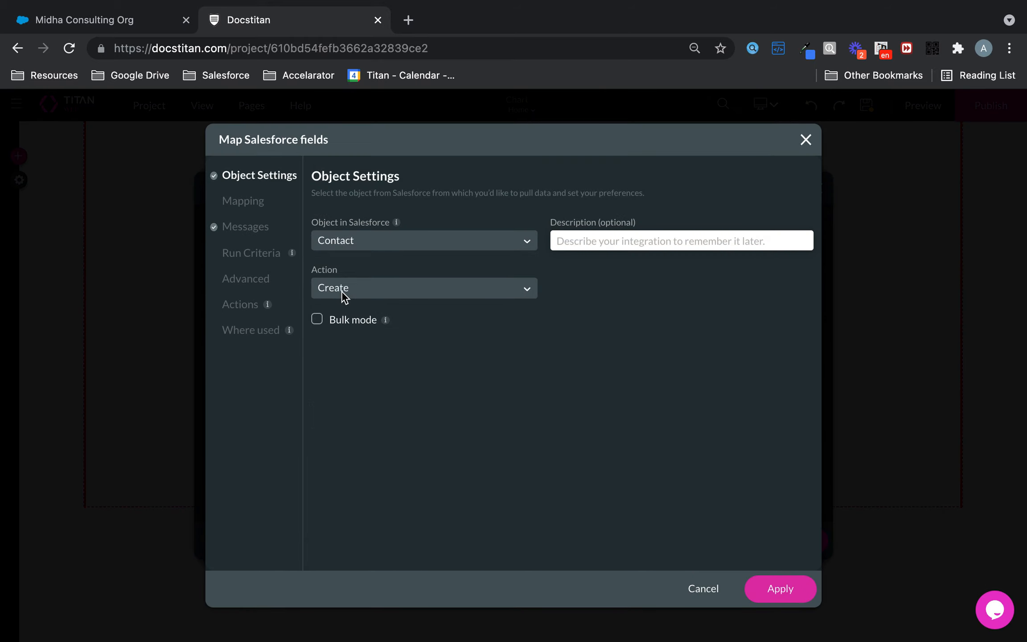
# Step: Map the Salesforce Last Name field to Candidate Last Name and First Name to Candidate First Name
pyautogui.click(235, 210)
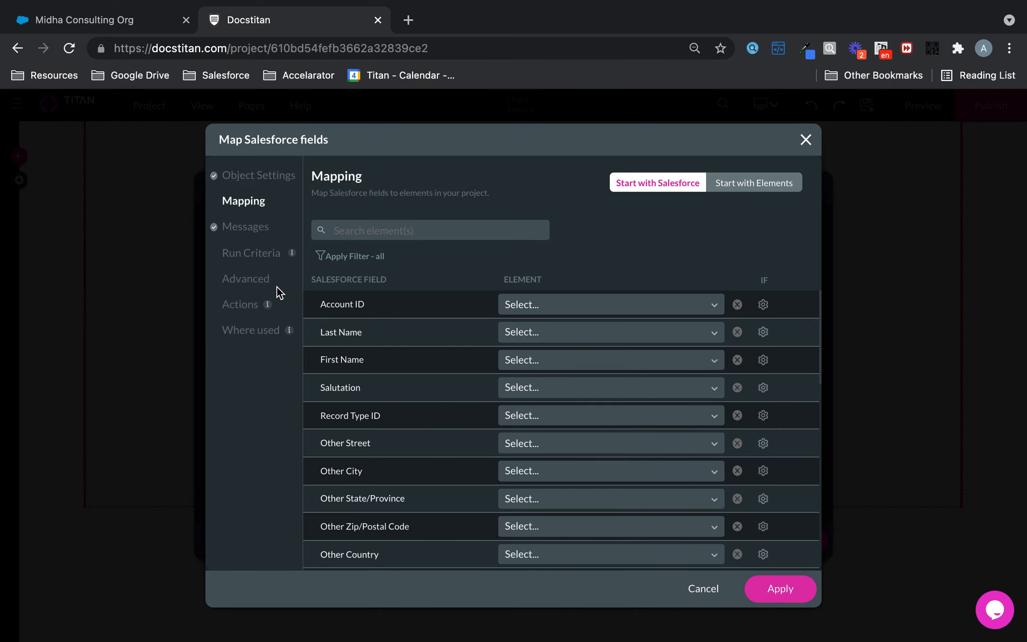
pyautogui.click(546, 330)
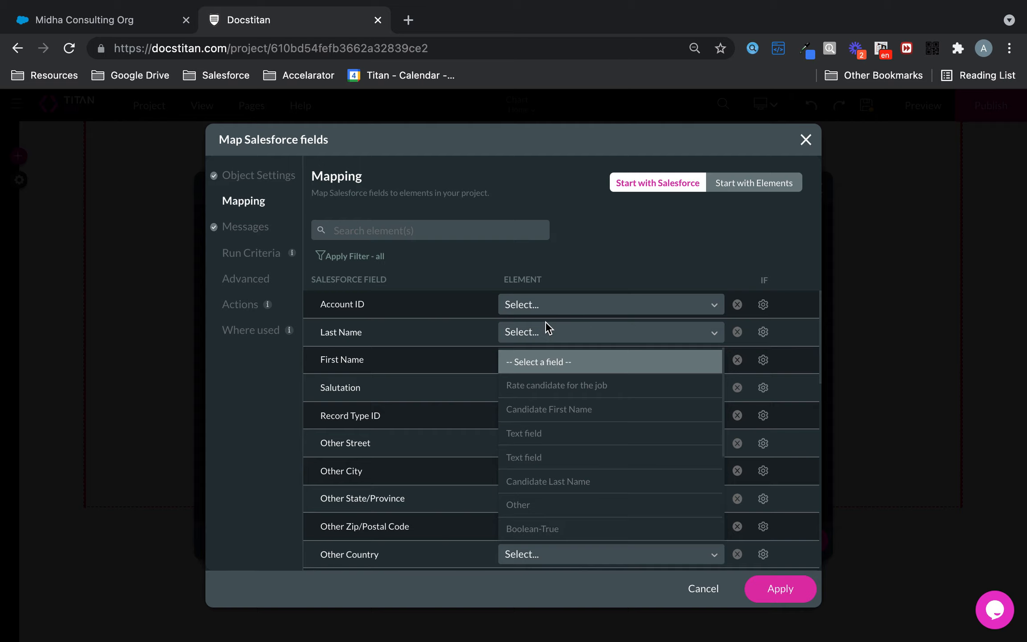
pyautogui.write('las')
pyautogui.click(536, 358)
pyautogui.click(535, 359)
pyautogui.write('fir')
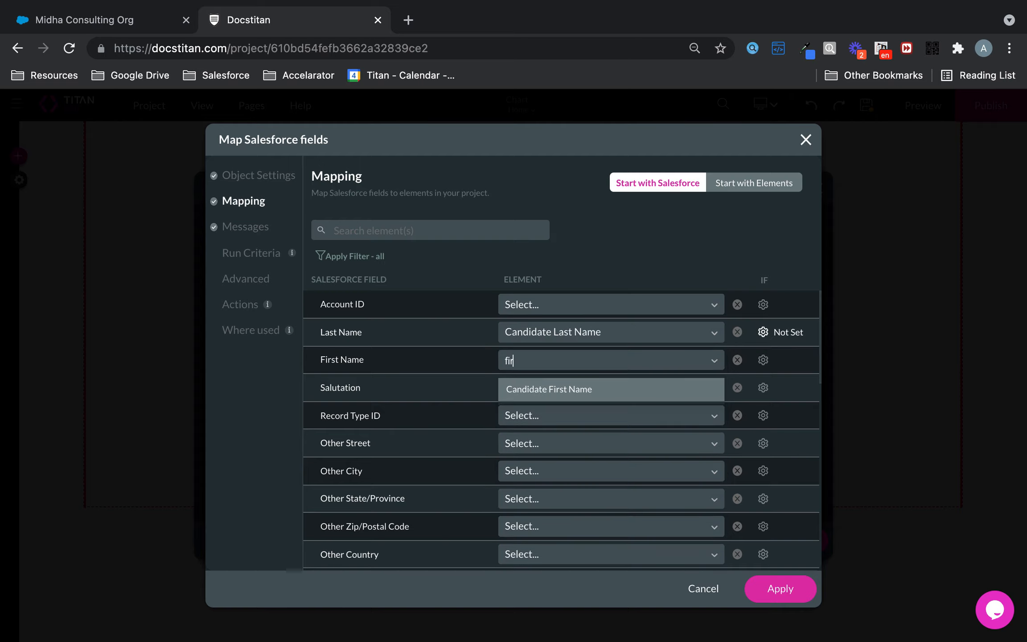
pyautogui.click(575, 386)
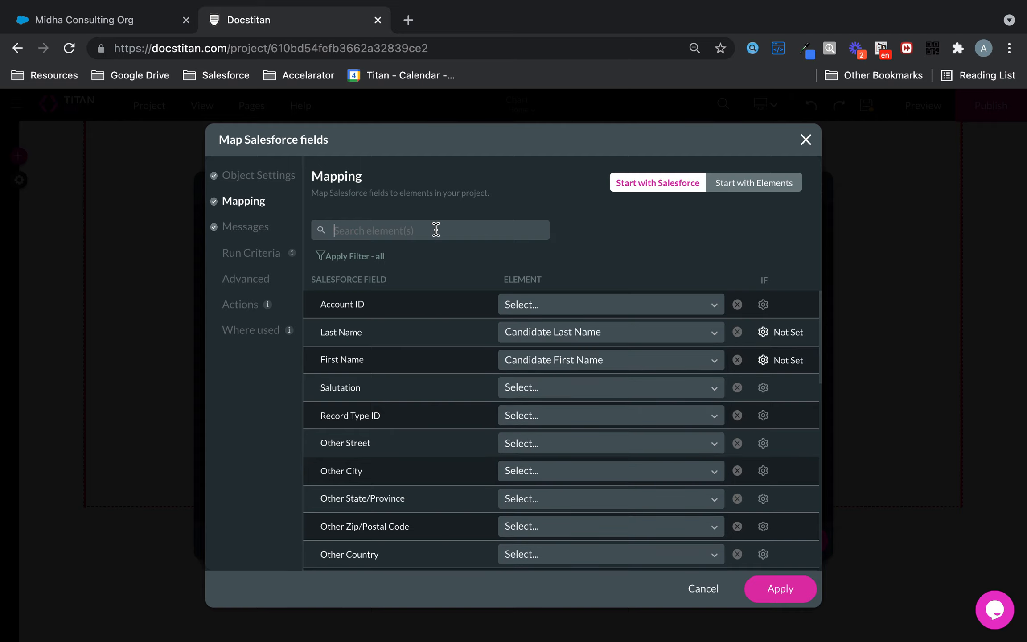
# Step: Find the Salesforce Rating Scale field in the mapping and map it to "Rate candidate for the job"
pyautogui.write('rat')
pyautogui.click(555, 332)
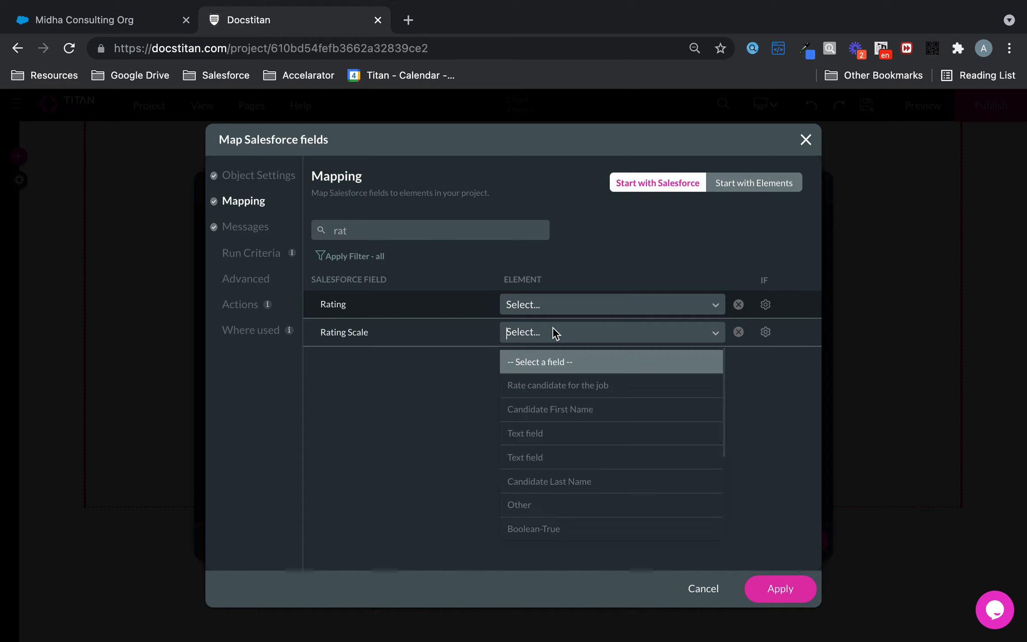
pyautogui.scroll(-1, 577, 457)
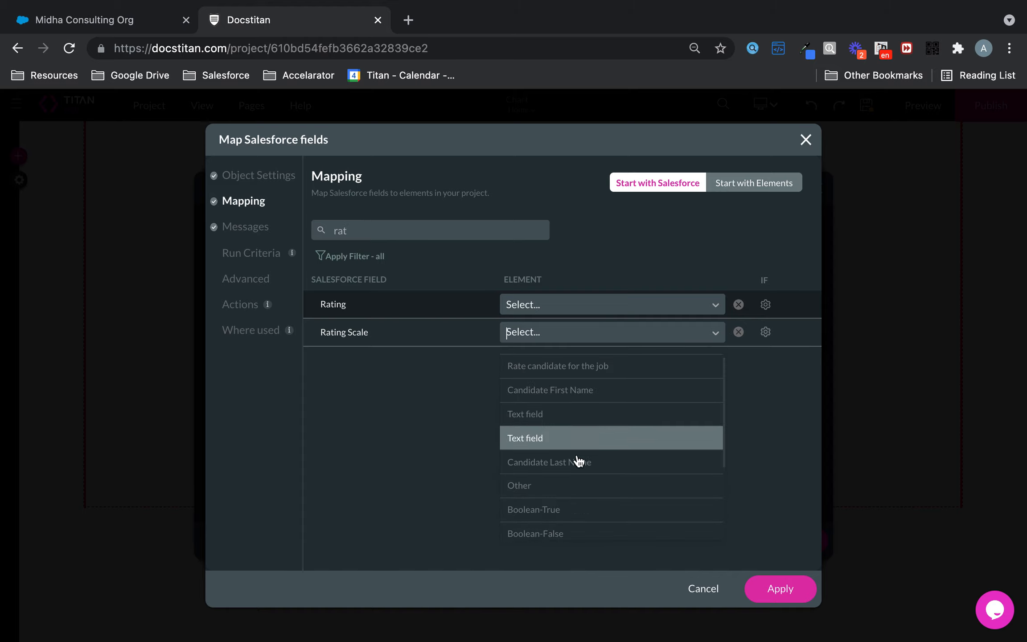
pyautogui.scroll(1, 577, 461)
pyautogui.scroll(-3, 569, 428)
pyautogui.scroll(3, 569, 428)
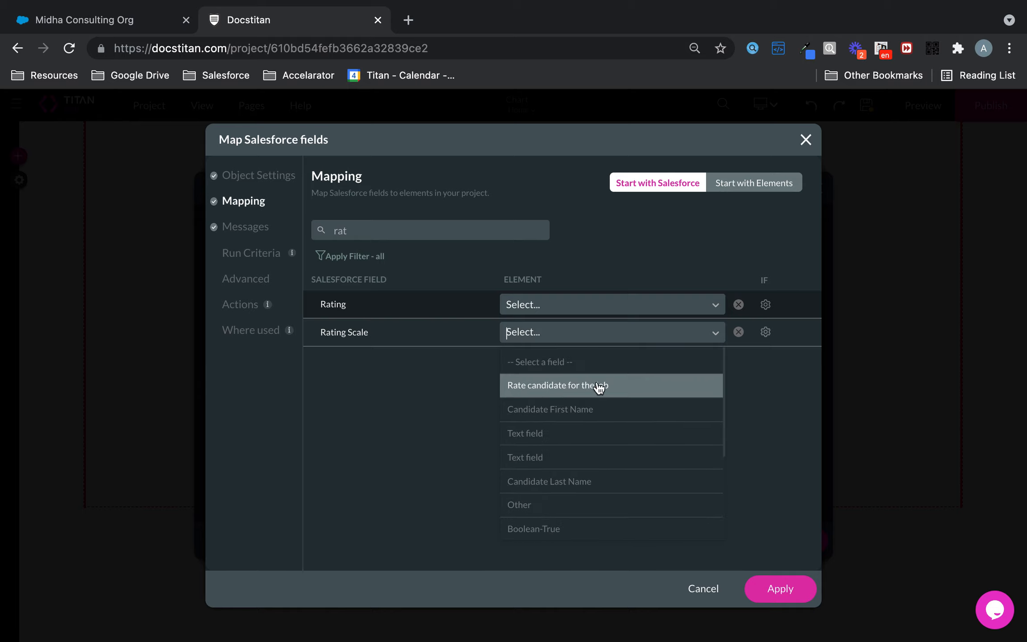
pyautogui.scroll(-3, 582, 385)
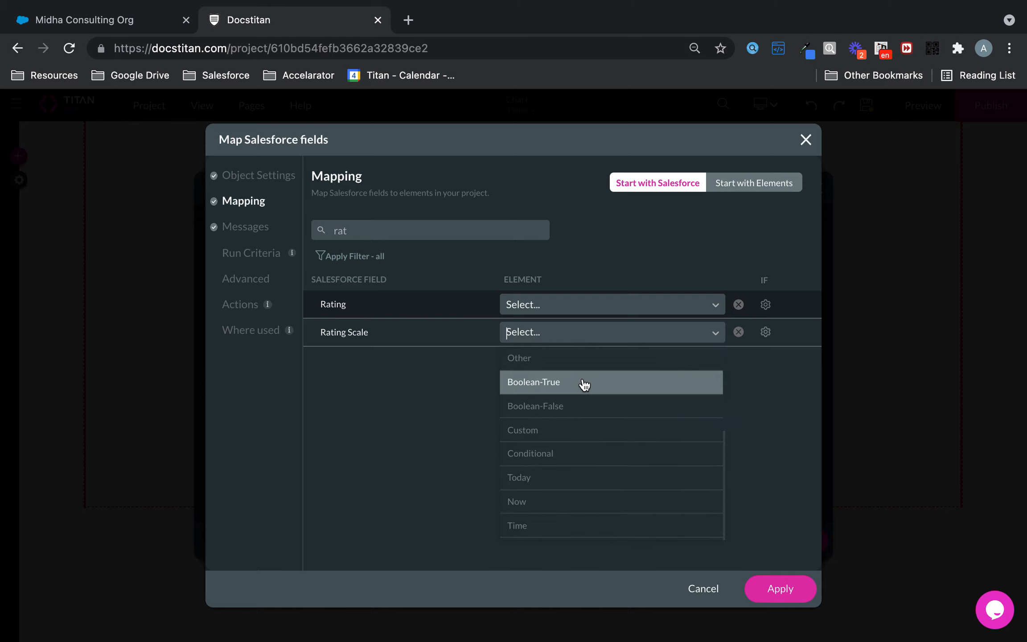
pyautogui.scroll(3, 584, 385)
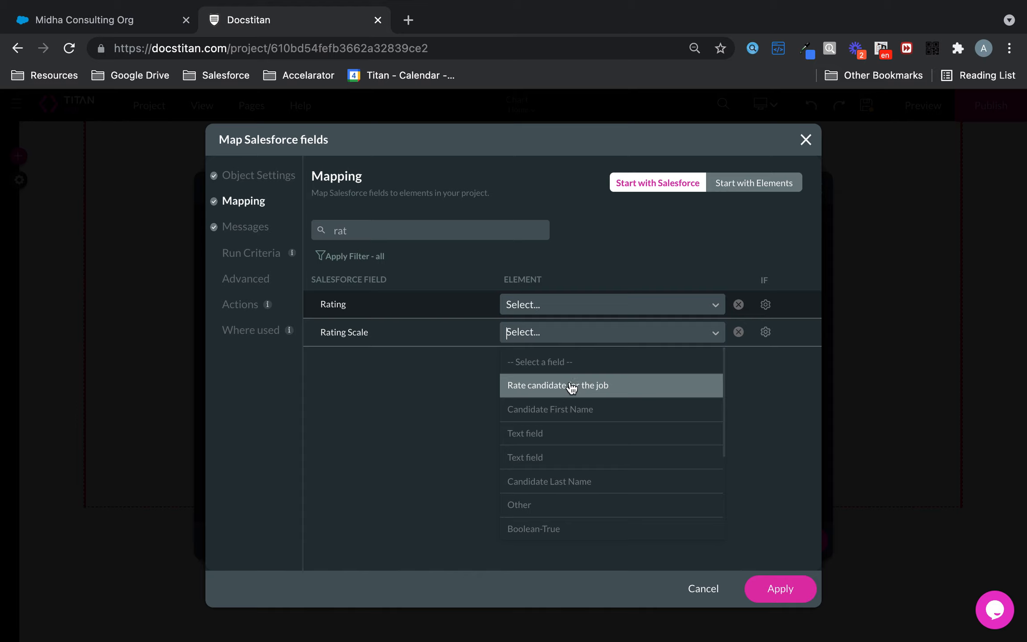
pyautogui.click(537, 389)
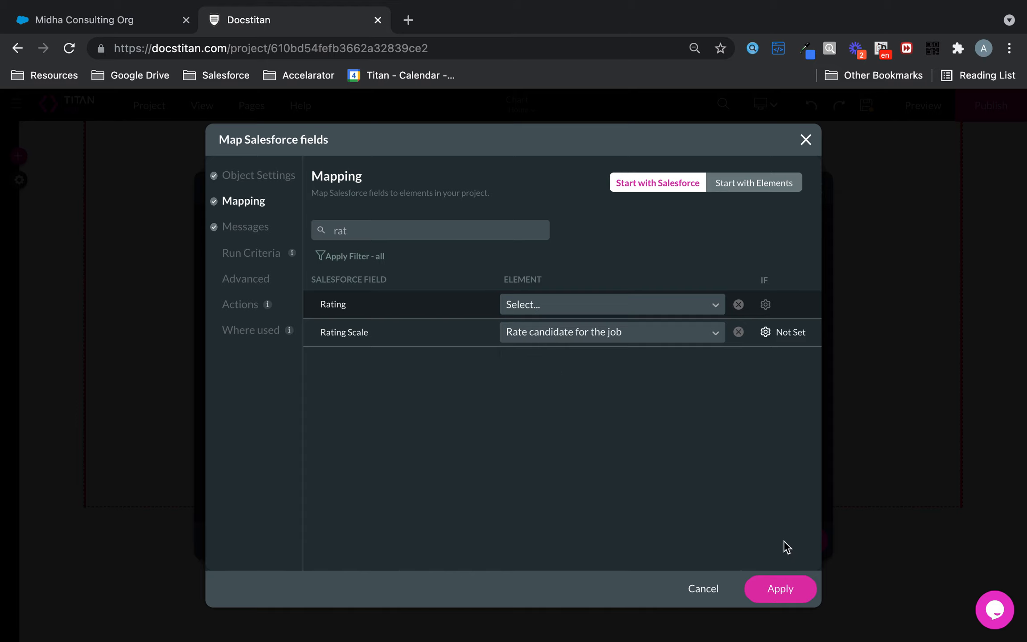
# Step: Filter the mapping list to mapped fields only and clear the search text to review every mapping
pyautogui.click(377, 261)
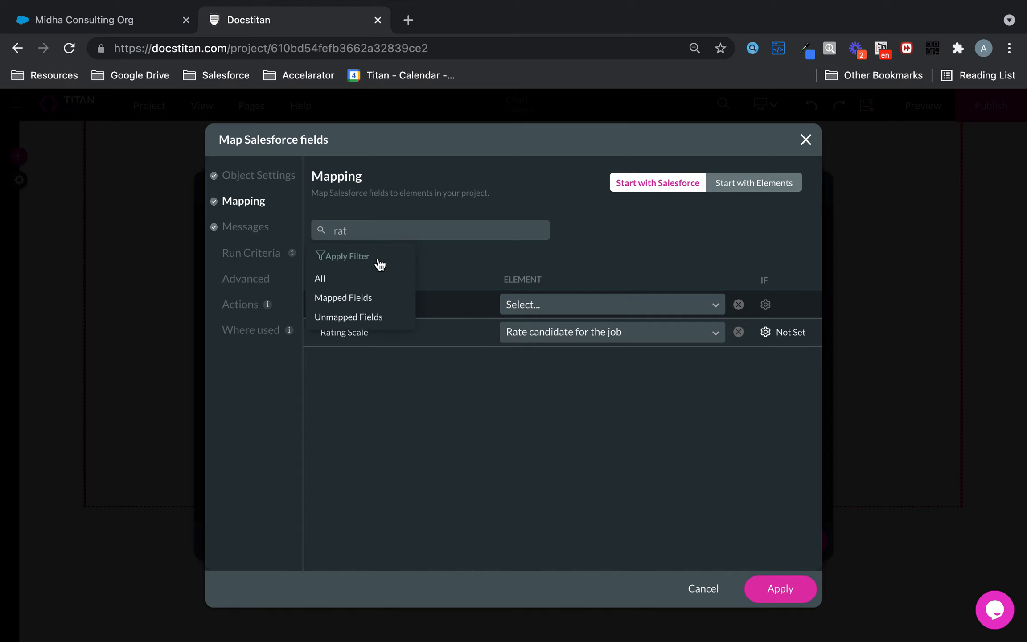
pyautogui.click(381, 298)
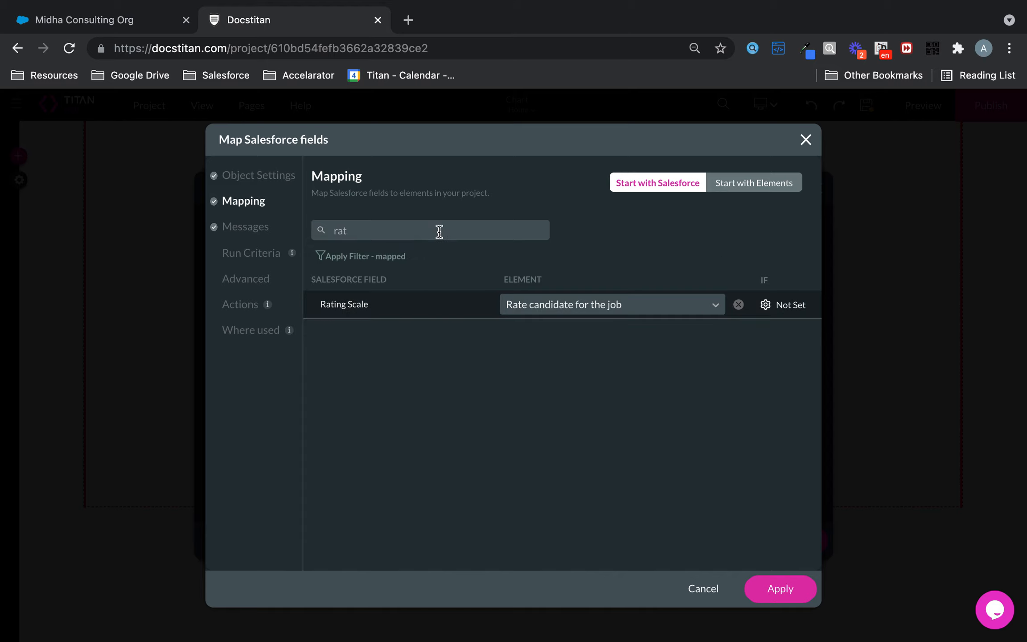
pyautogui.press('BackSpace')
pyautogui.press('BackSpace')
pyautogui.press('BackSpace')
# Step: Apply the Contact field mapping, then list all push integrations and close the Salesforce integration settings
pyautogui.click(772, 583)
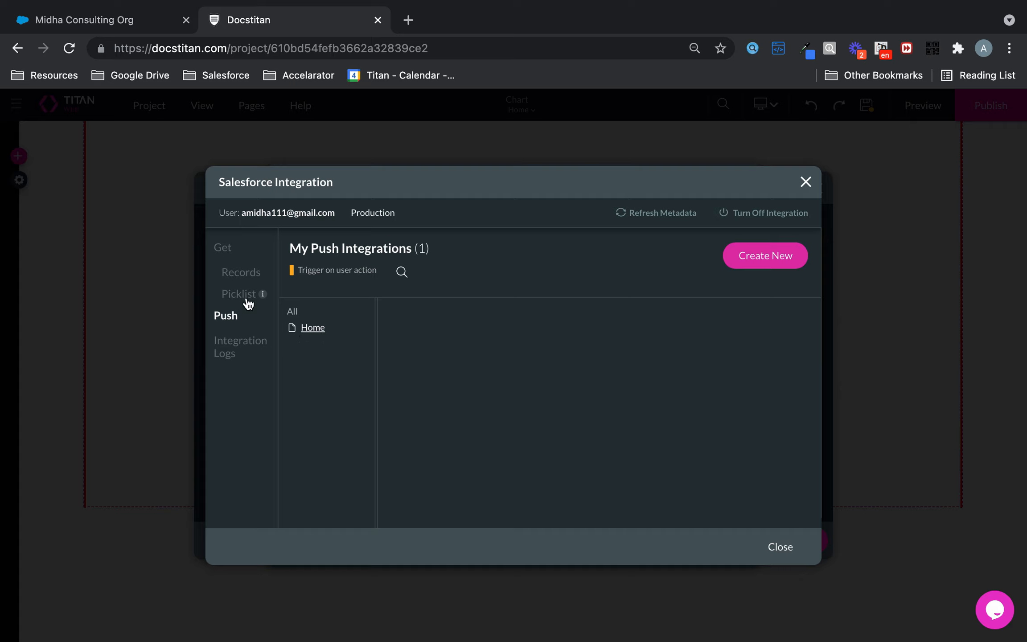
pyautogui.click(293, 312)
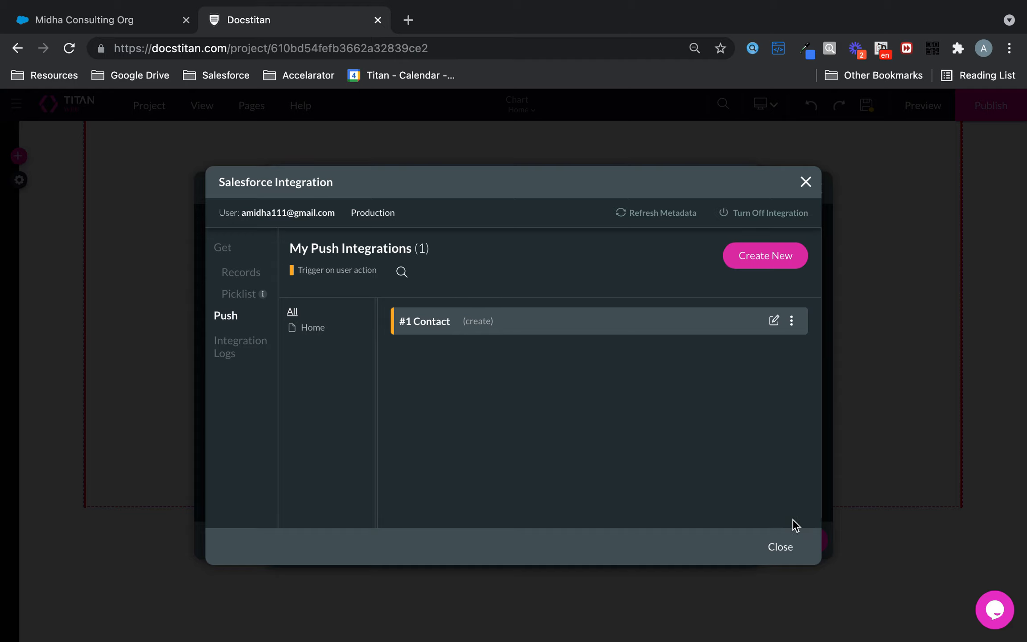
pyautogui.click(780, 546)
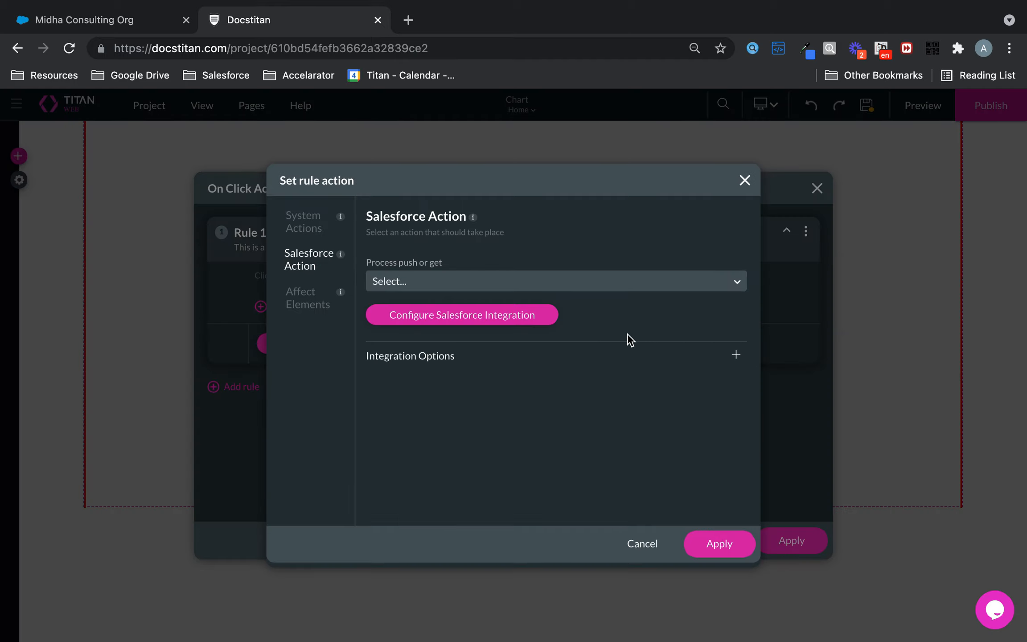
# Step: Set the rule's Salesforce action to #1 Contact (create) and apply the button's on-click action
pyautogui.click(607, 282)
pyautogui.click(556, 300)
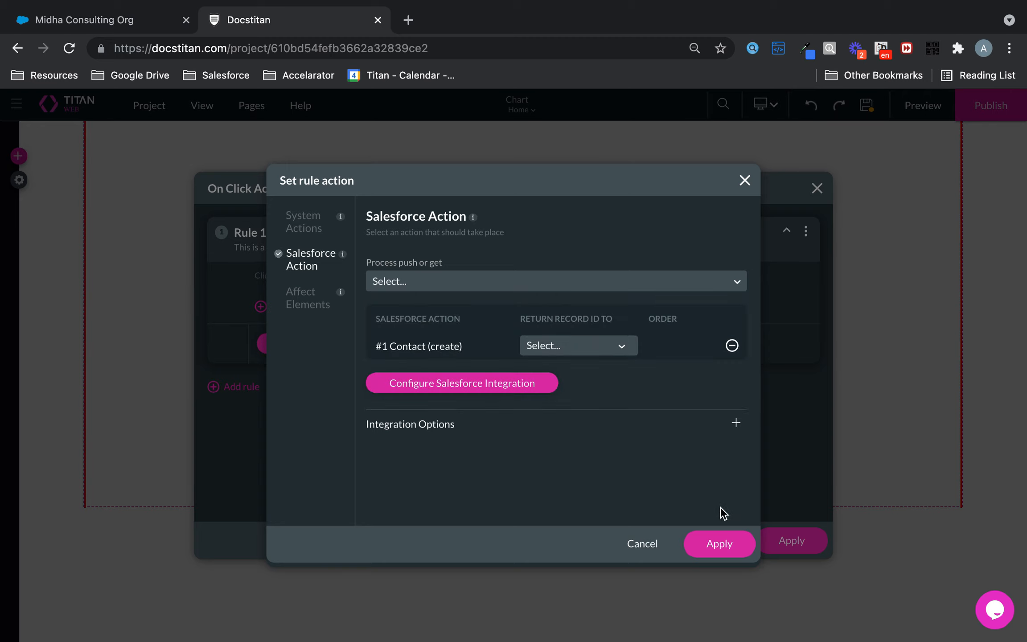
pyautogui.click(721, 545)
pyautogui.click(798, 542)
# Step: Save and publish the project, and open the published page
pyautogui.click(866, 107)
pyautogui.click(1009, 115)
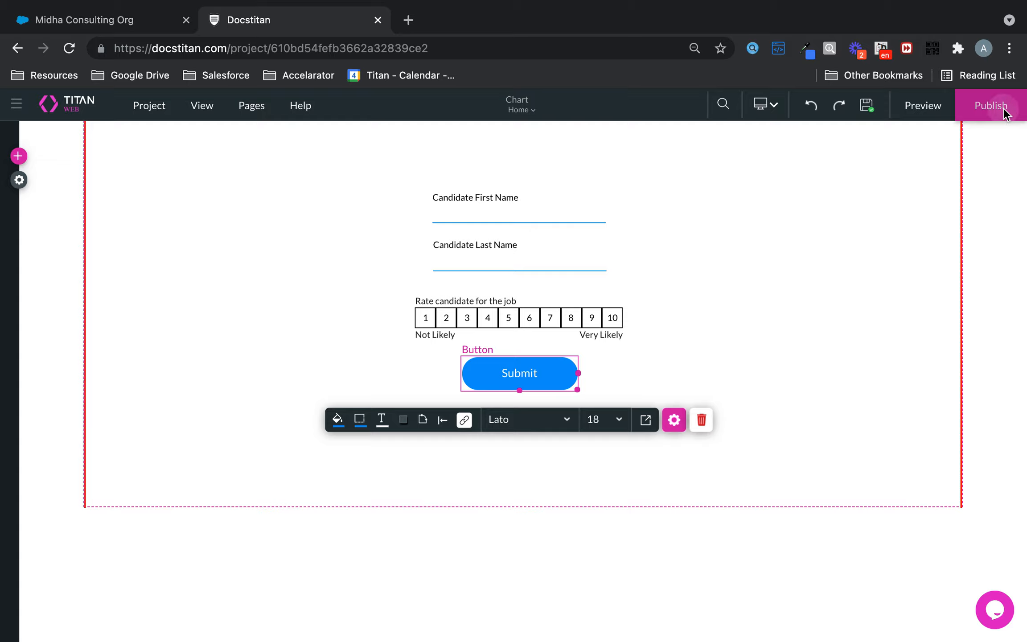
pyautogui.click(518, 327)
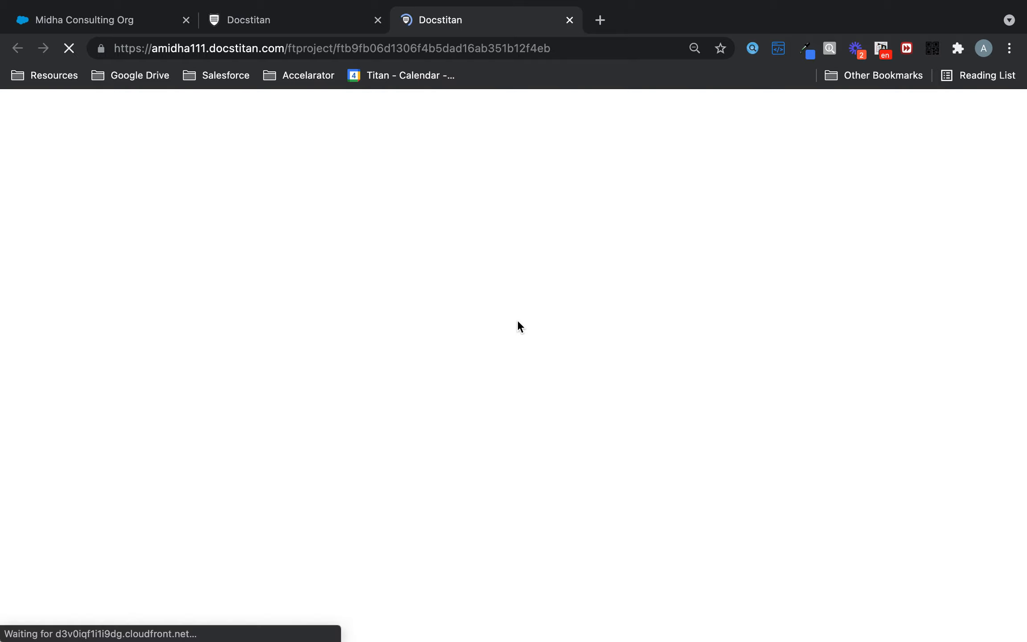
# Step: Submit the published form with first name "Rating", last name "Scale" and a rating of 8
pyautogui.click(534, 184)
pyautogui.write('Rating')
pyautogui.click(550, 236)
pyautogui.write('Scale')
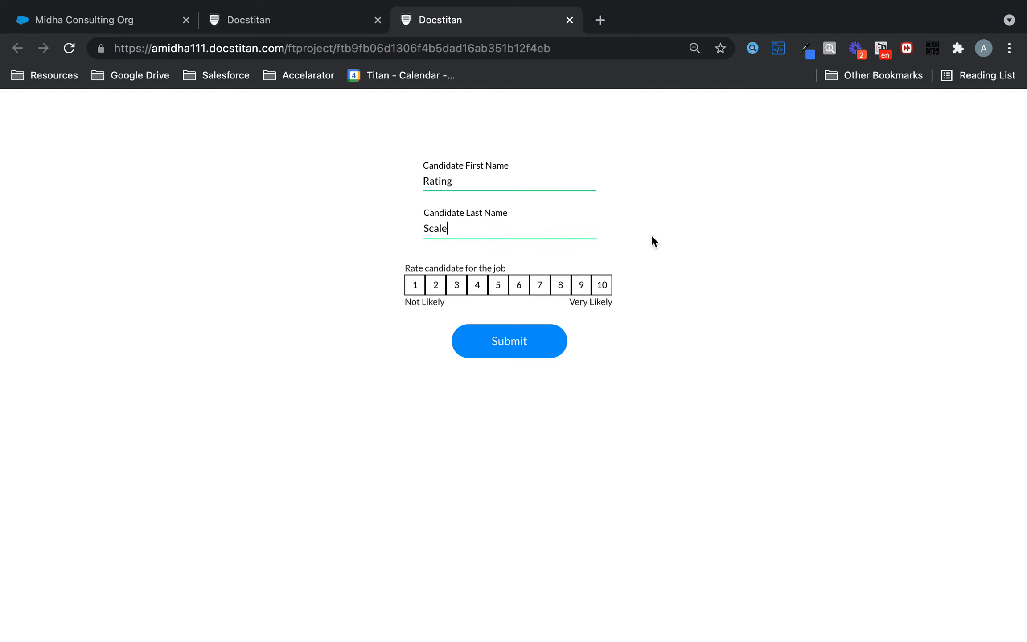
pyautogui.click(562, 286)
pyautogui.click(525, 352)
# Step: Return to the project editor and open the Salesforce integration logs from the project settings
pyautogui.click(301, 17)
pyautogui.click(26, 185)
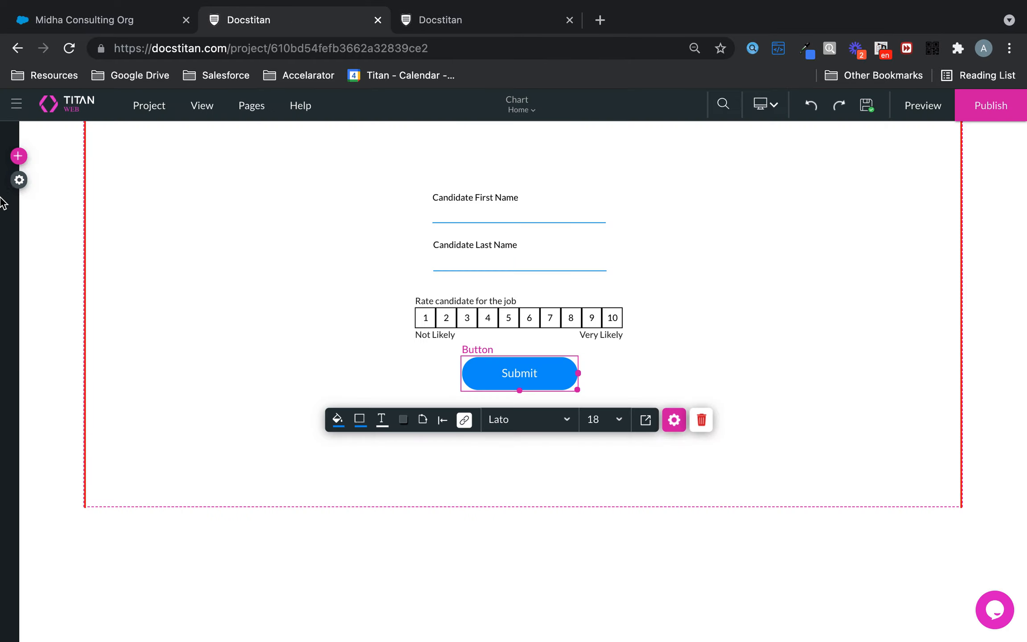
pyautogui.click(19, 179)
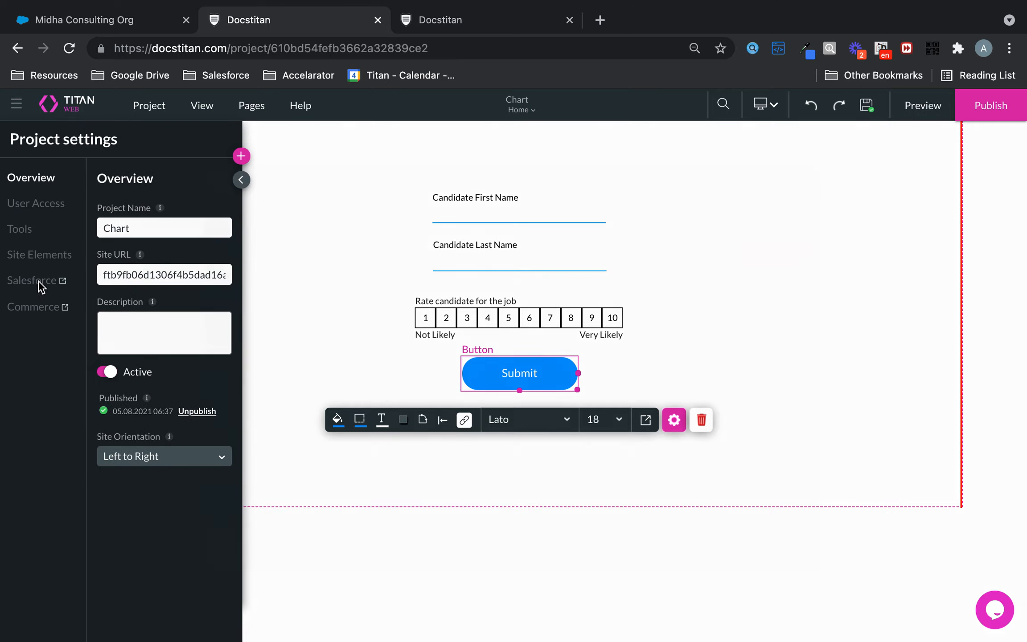
pyautogui.click(37, 281)
pyautogui.click(228, 348)
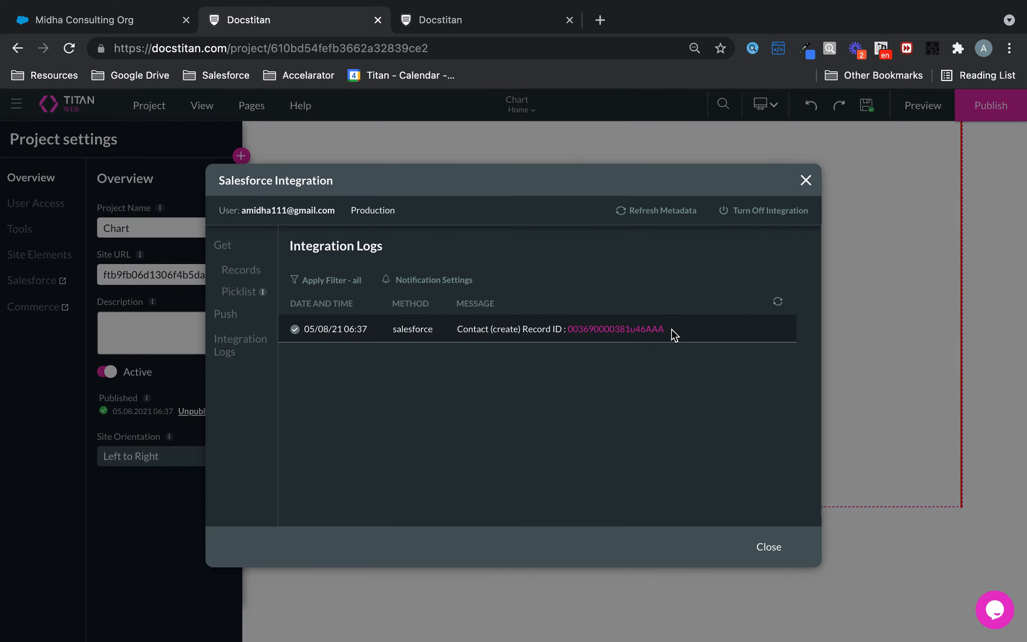
# Step: Open the created Contact record from the log entry and check its Name and Rating Scale fields
pyautogui.click(635, 328)
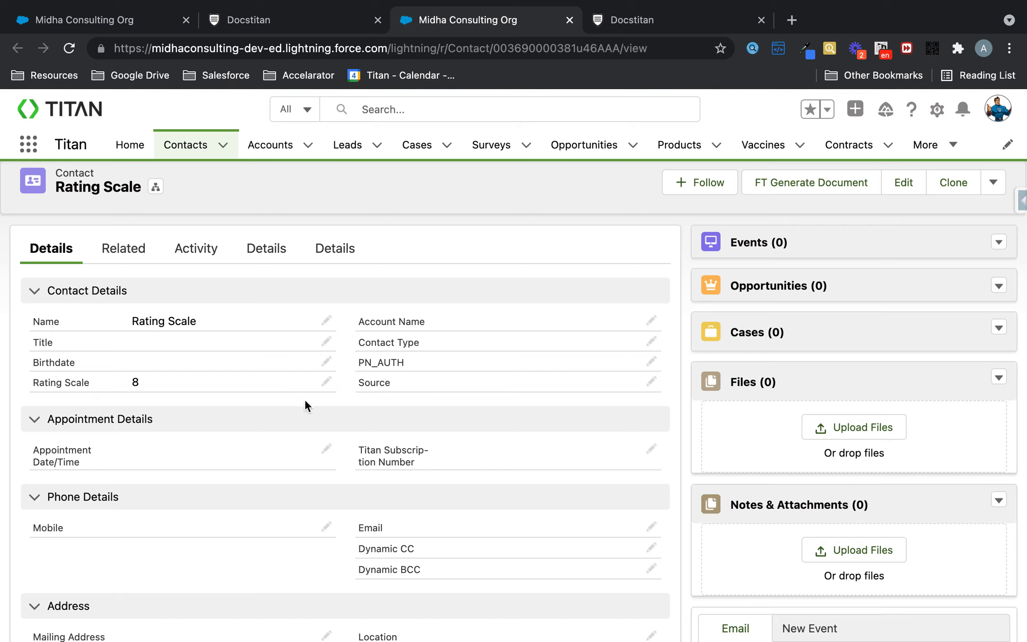
pyautogui.moveTo(331, 411); pyautogui.dragTo(148, 381)
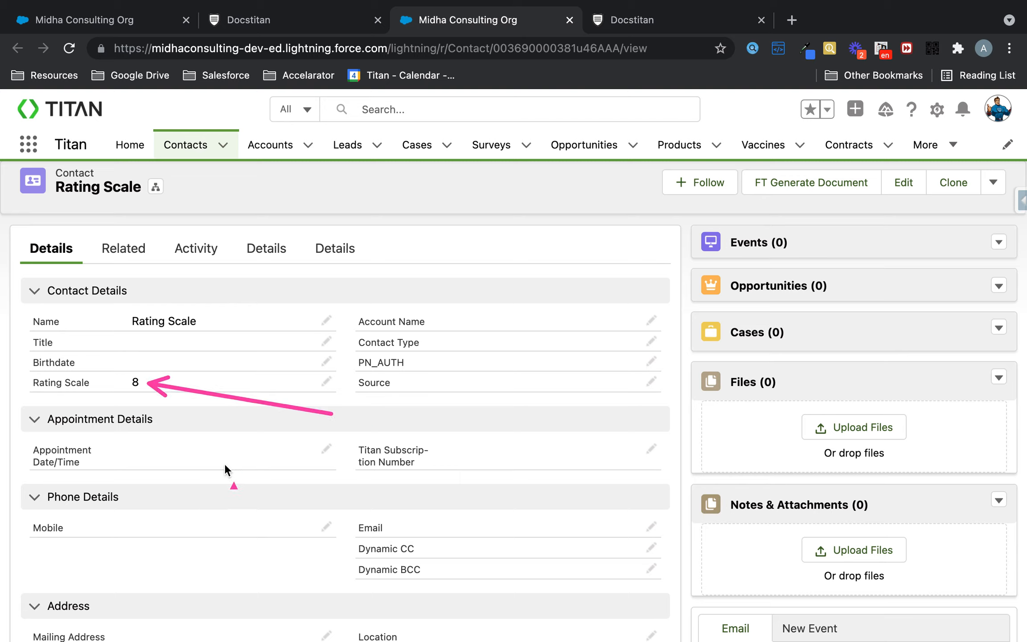
pyautogui.moveTo(206, 311); pyautogui.dragTo(195, 311)
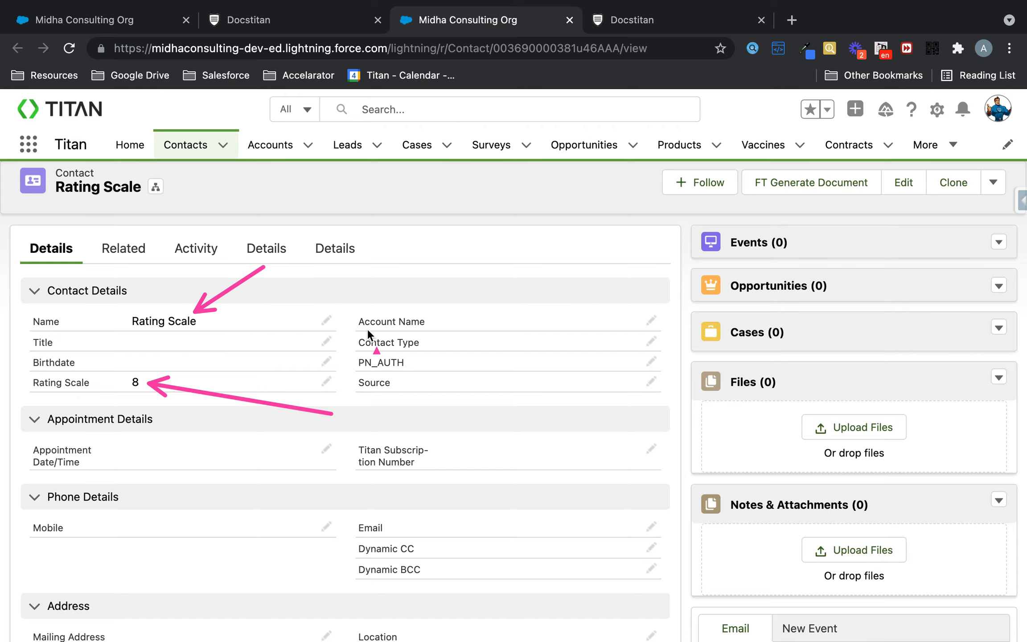
# Step: Return to the project editor, closing the Salesforce integration logs and the project settings
pyautogui.click(307, 20)
pyautogui.click(805, 180)
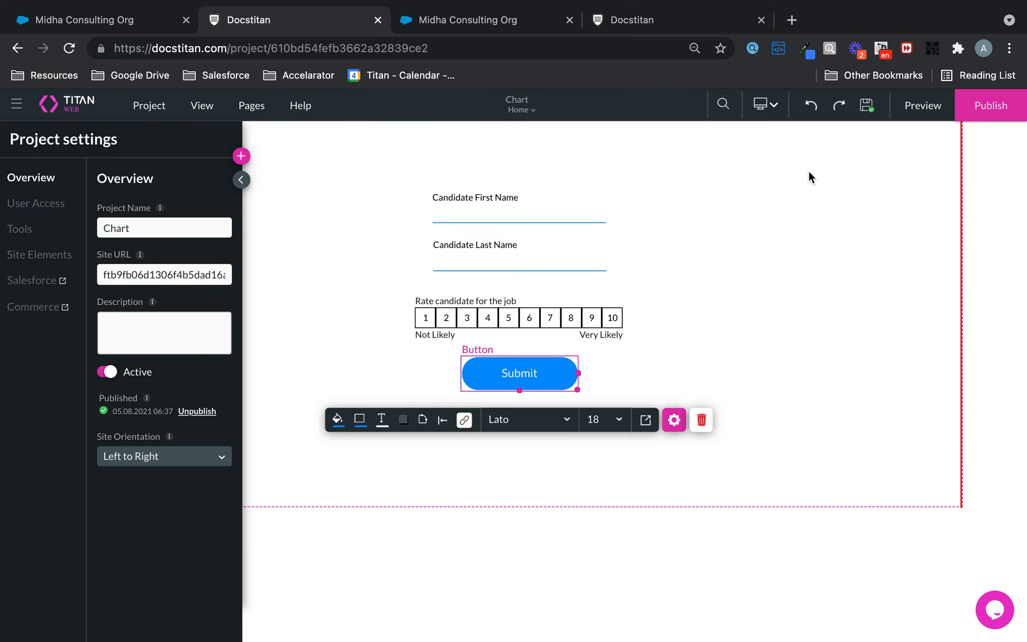
pyautogui.click(573, 317)
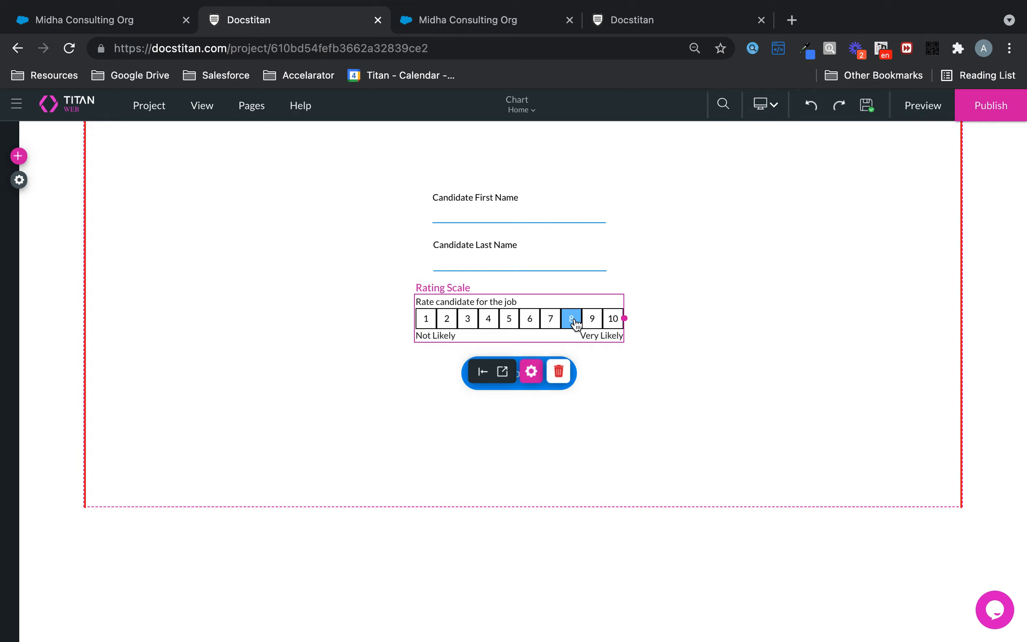
pyautogui.click(743, 272)
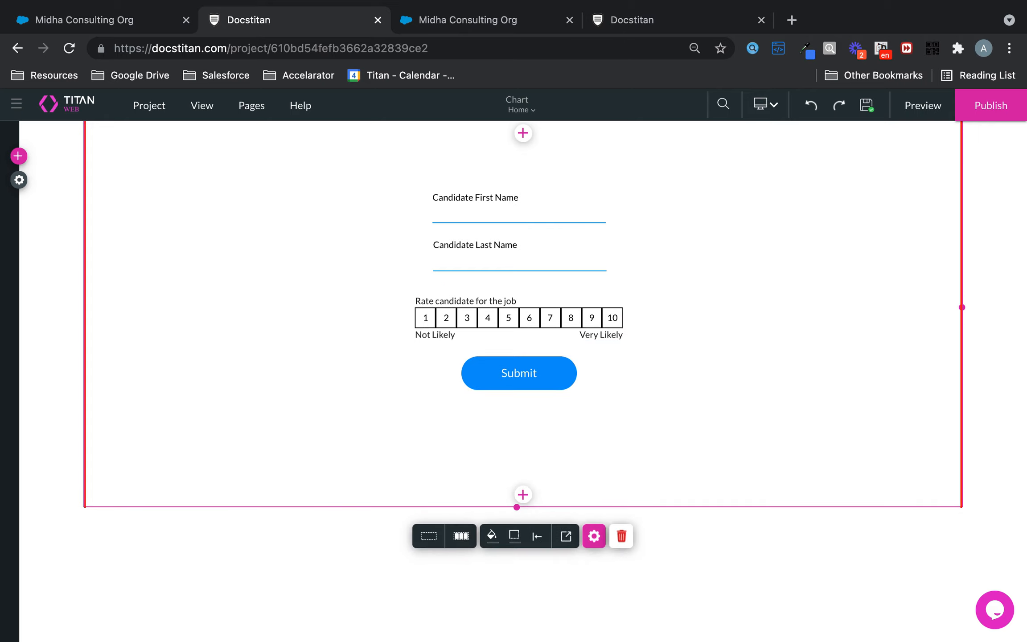